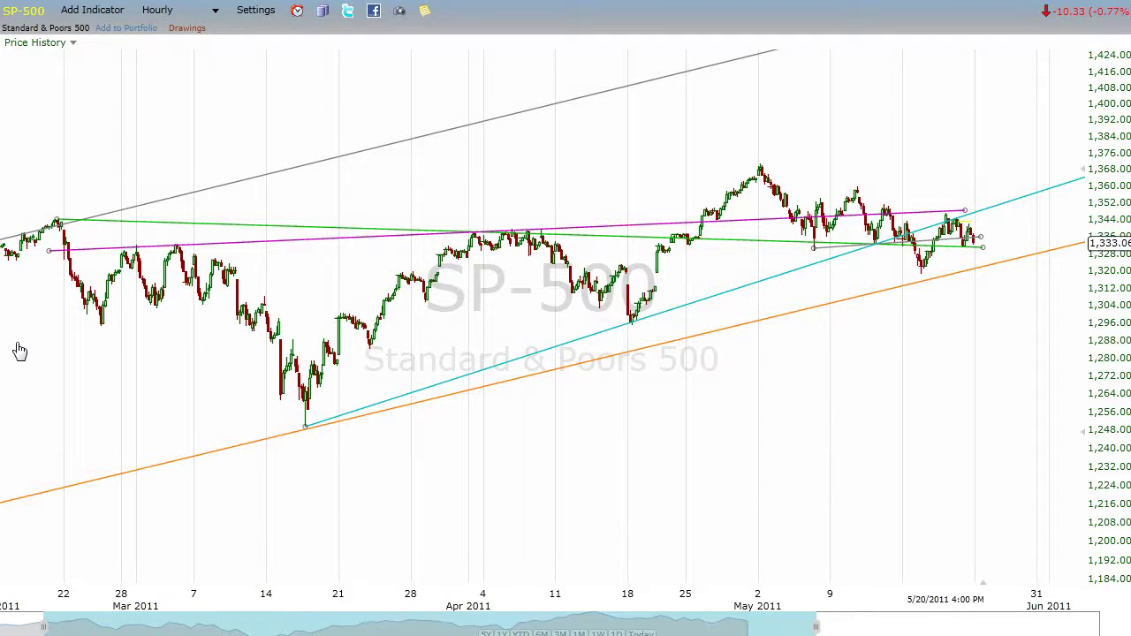
# - Try a declining trend line from the late-February 2011 high past the mid-April low and remove it
pyautogui.click(70, 221)
pyautogui.moveTo(57, 219)
pyautogui.mouseDown()
pyautogui.moveTo(688, 316)
pyautogui.moveTo(738, 345)
pyautogui.mouseUp()
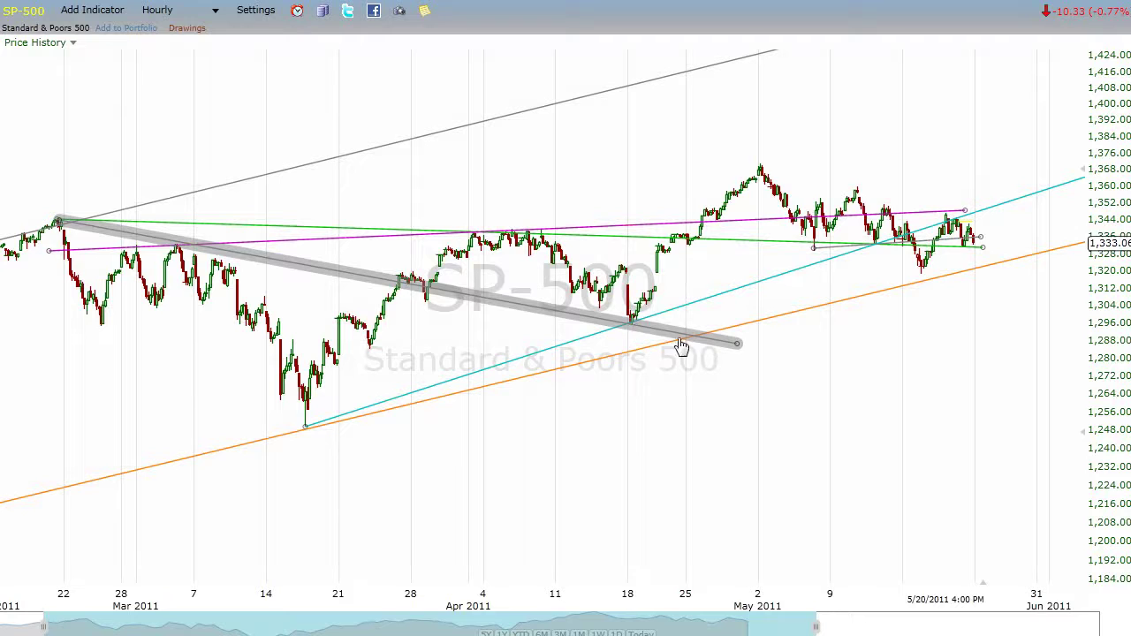
pyautogui.moveTo(737, 348)
pyautogui.mouseDown()
pyautogui.moveTo(736, 362)
pyautogui.moveTo(735, 348)
pyautogui.mouseUp()
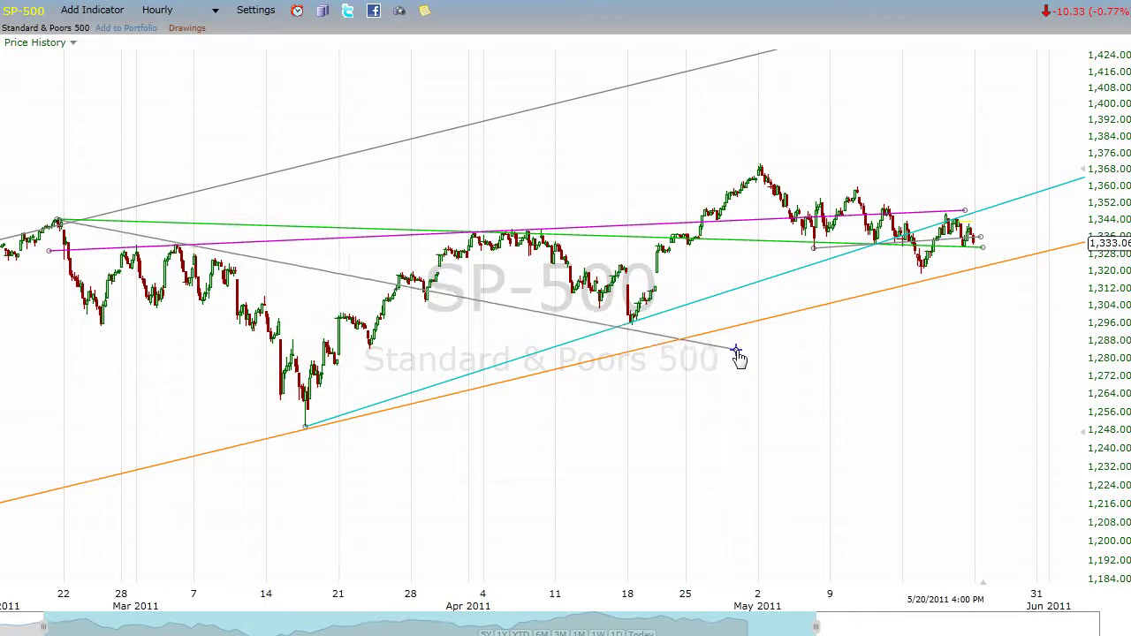
pyautogui.click(336, 271)
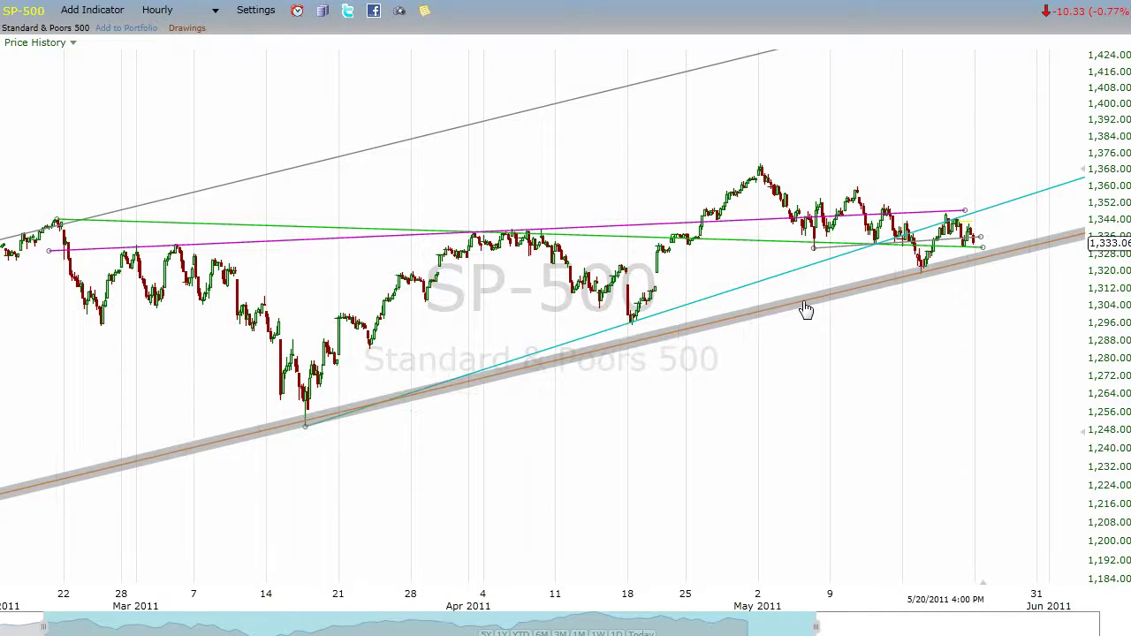
# - Nudge the orange rising trend line to fit beneath the March and May 2011 lows and switch the chart to the 2 Day interval
pyautogui.moveTo(807, 316); pyautogui.dragTo(808, 318)
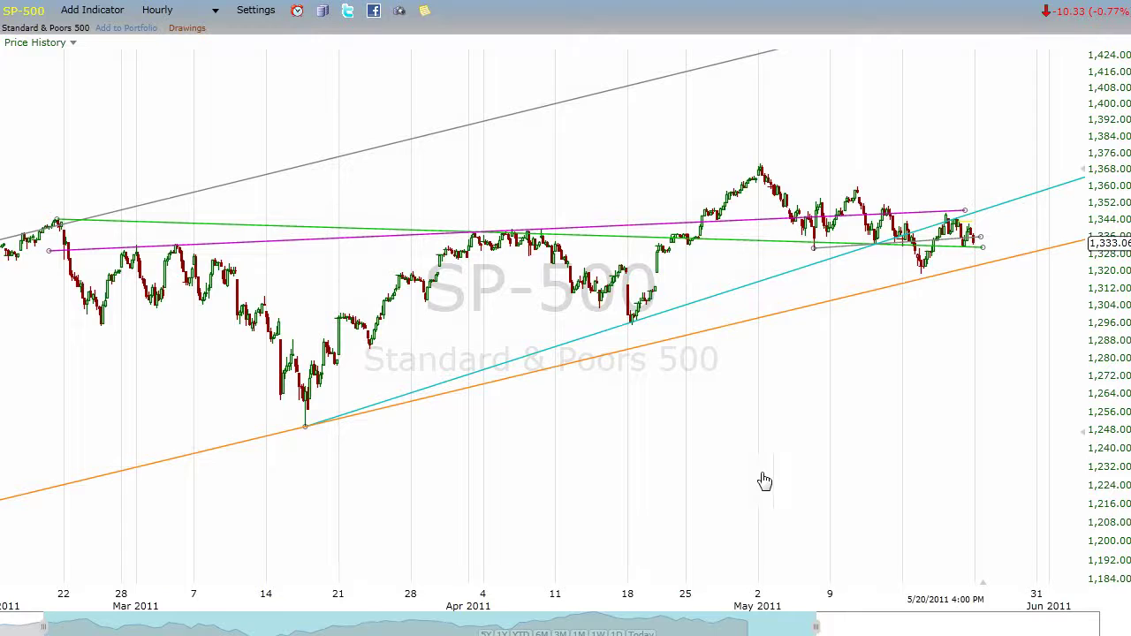
pyautogui.click(182, 11)
pyautogui.click(173, 230)
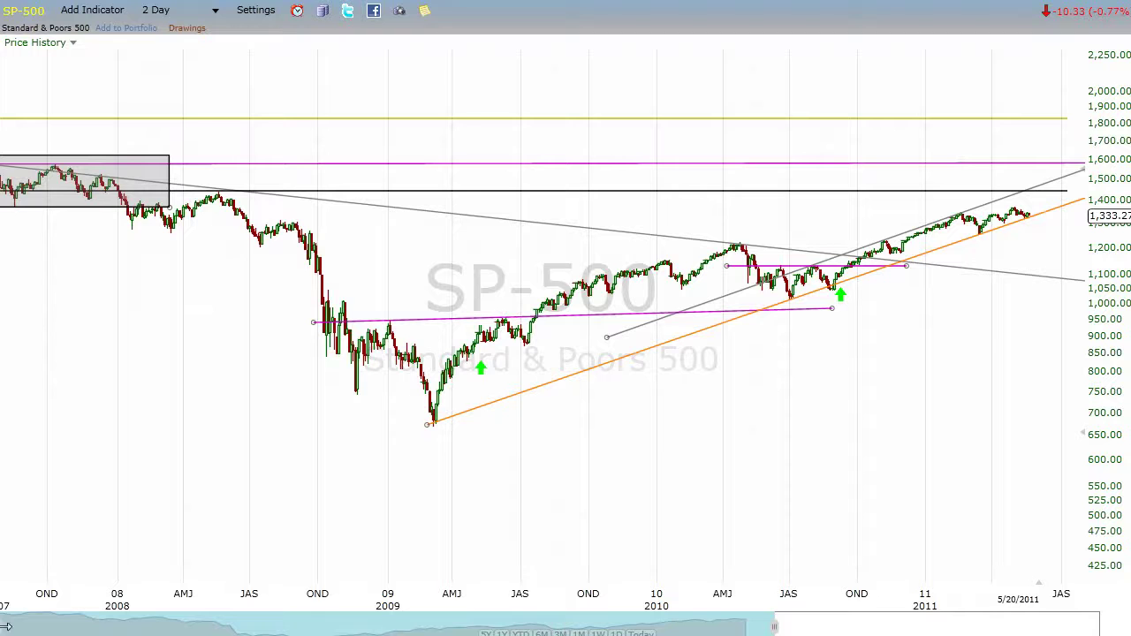
# - Refit both ends of the orange trend line so it runs from the March 2009 low to about 1,465 in September 2011
pyautogui.moveTo(105, 633); pyautogui.dragTo(272, 629)
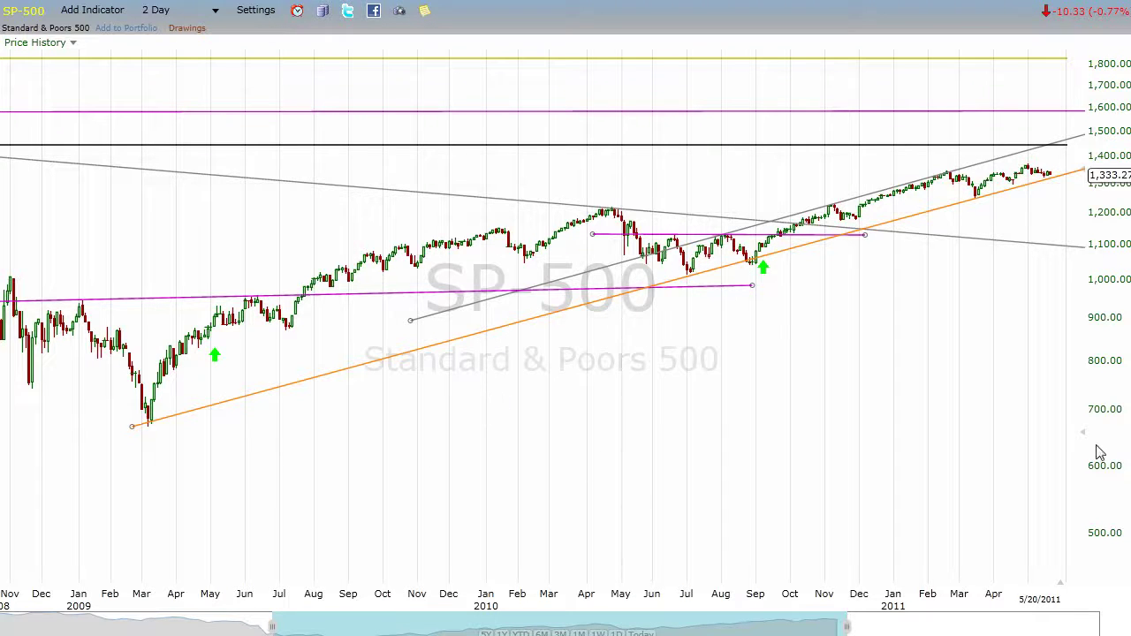
pyautogui.moveTo(1082, 433)
pyautogui.moveTo(1081, 434); pyautogui.dragTo(1071, 528)
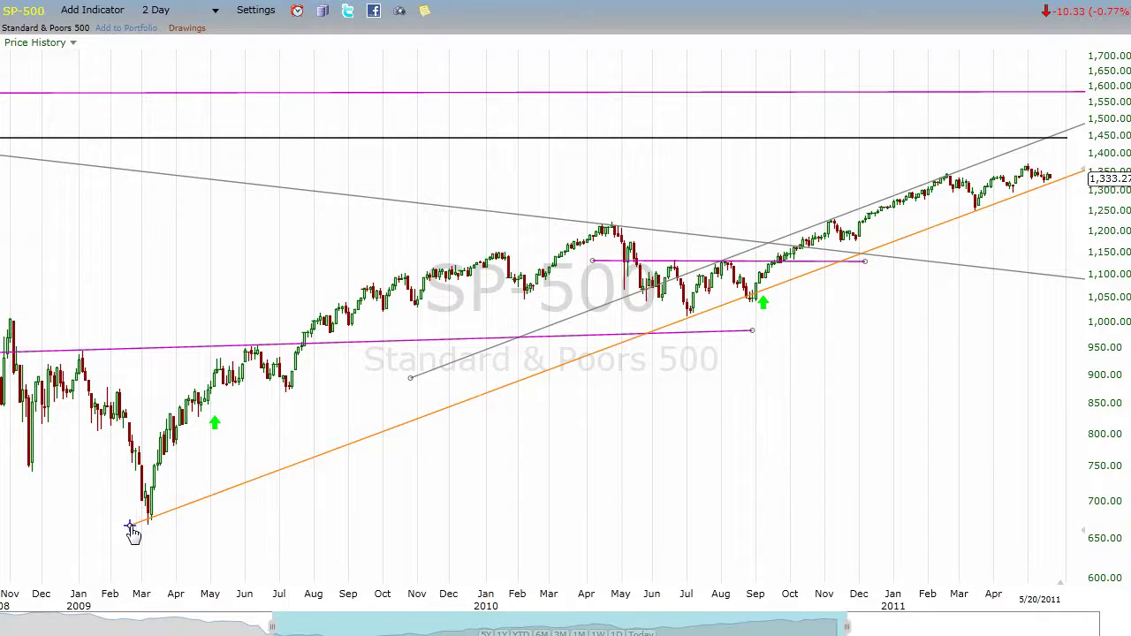
pyautogui.moveTo(130, 529); pyautogui.dragTo(135, 525)
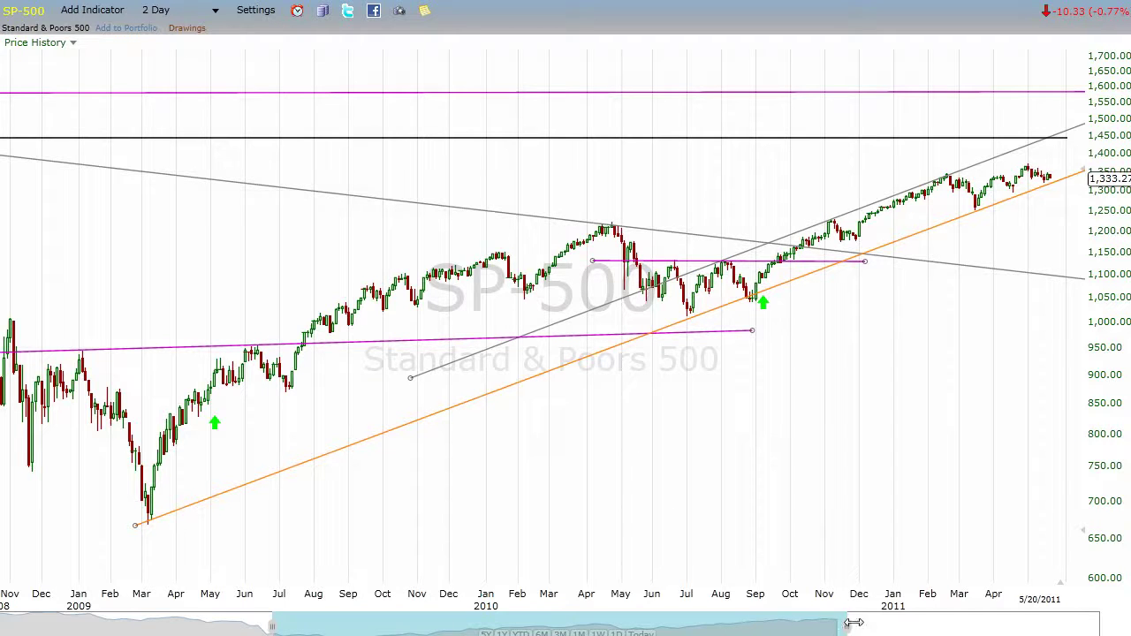
pyautogui.moveTo(847, 626); pyautogui.dragTo(923, 629)
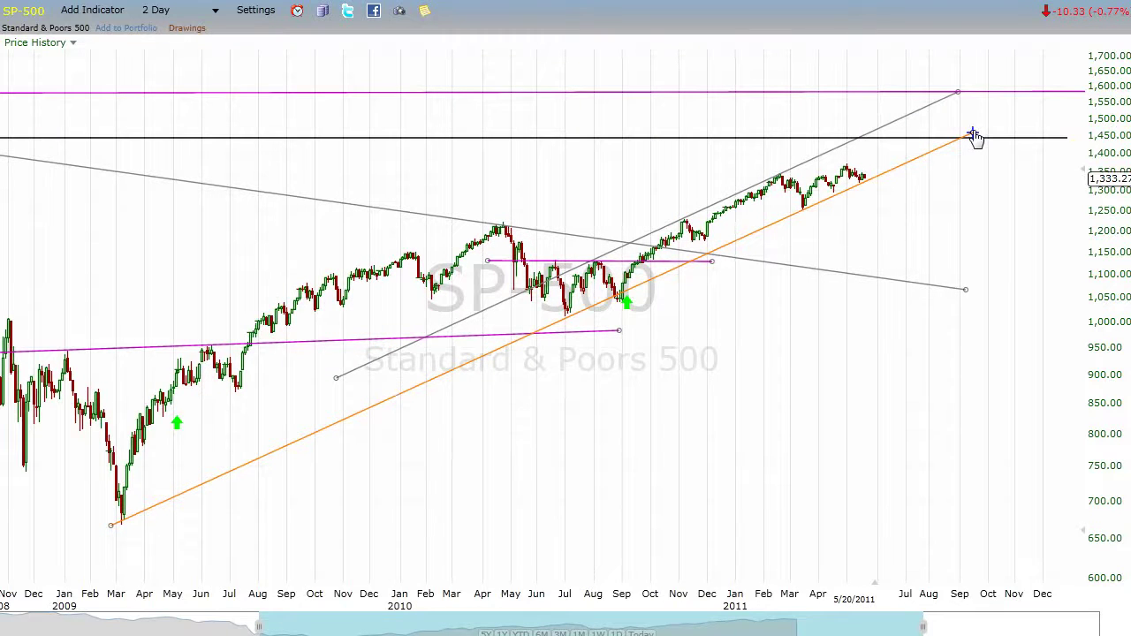
pyautogui.moveTo(973, 134); pyautogui.dragTo(972, 130)
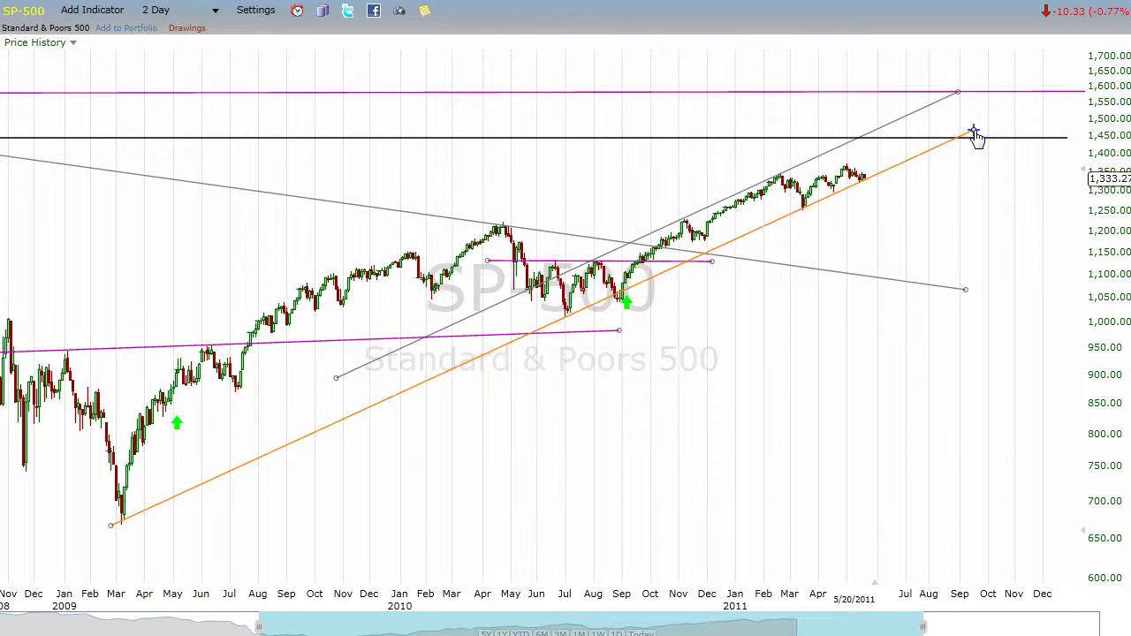
# - Compare the orange trend line on an arithmetic price scale and realign its upper end to about 1,475 in October 2011 on the log scale
pyautogui.moveTo(865, 633); pyautogui.dragTo(818, 633)
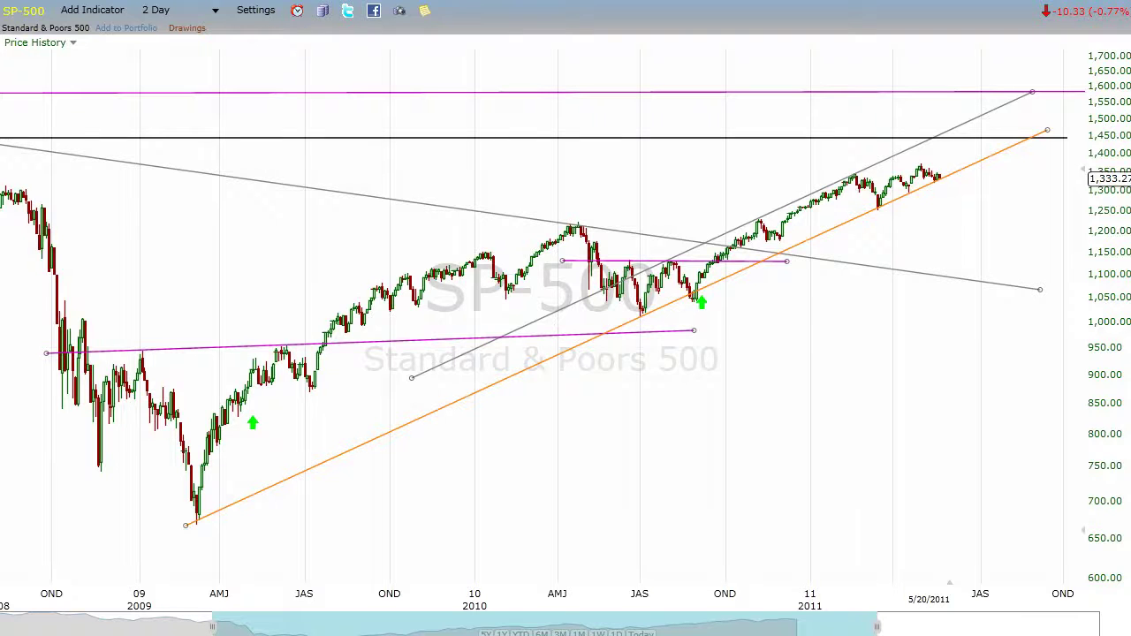
pyautogui.hotkey('ctrl', 'z')
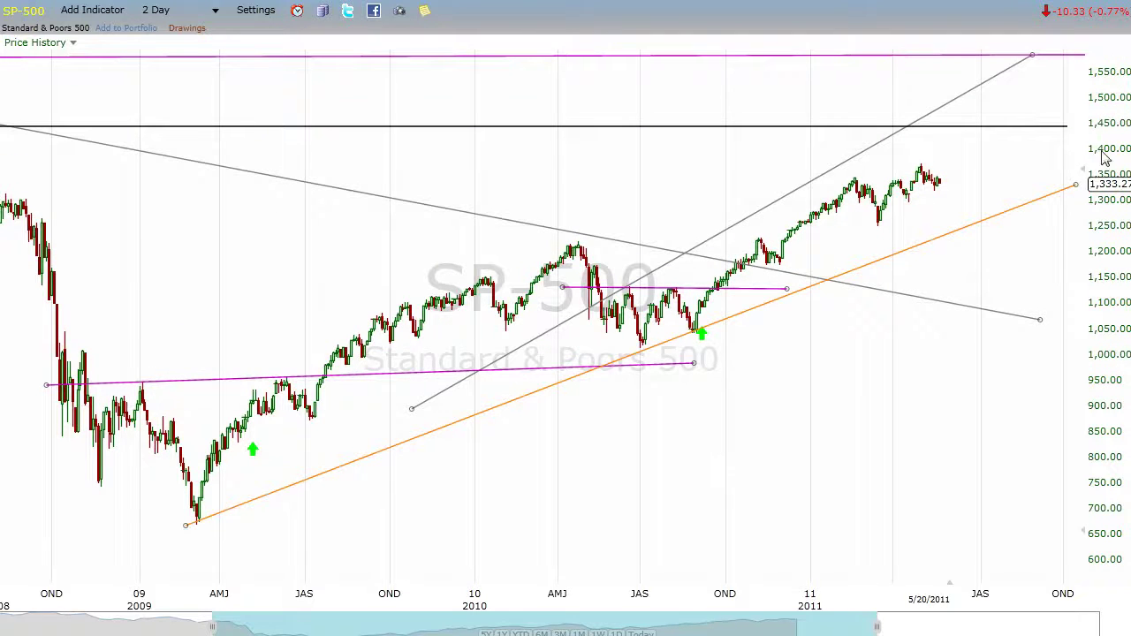
pyautogui.moveTo(1076, 185); pyautogui.dragTo(1078, 181)
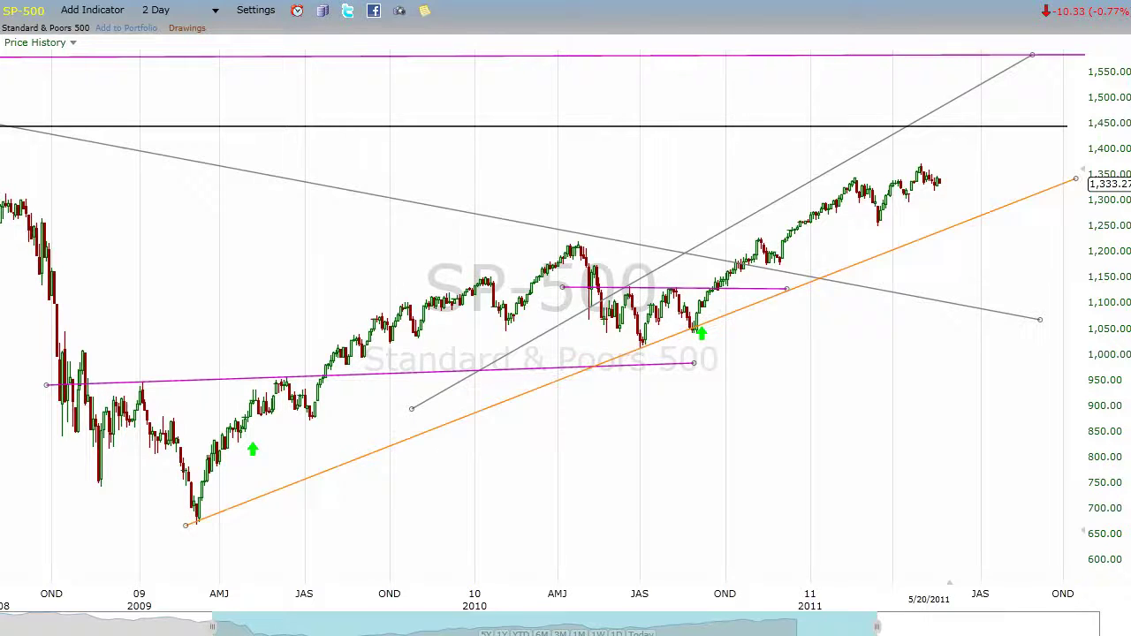
pyautogui.moveTo(1075, 179); pyautogui.dragTo(1062, 112)
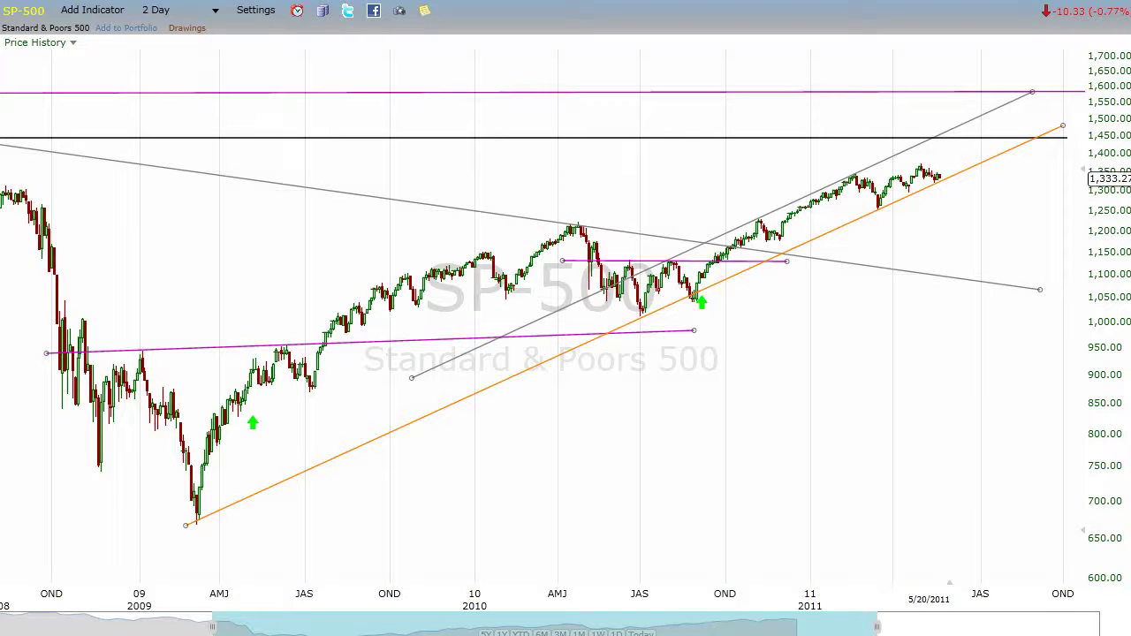
# - On the Quarterly chart, draw a rising trend line from the 1982 low along the 1994 low to about 2,400 in 2010
pyautogui.press('q')
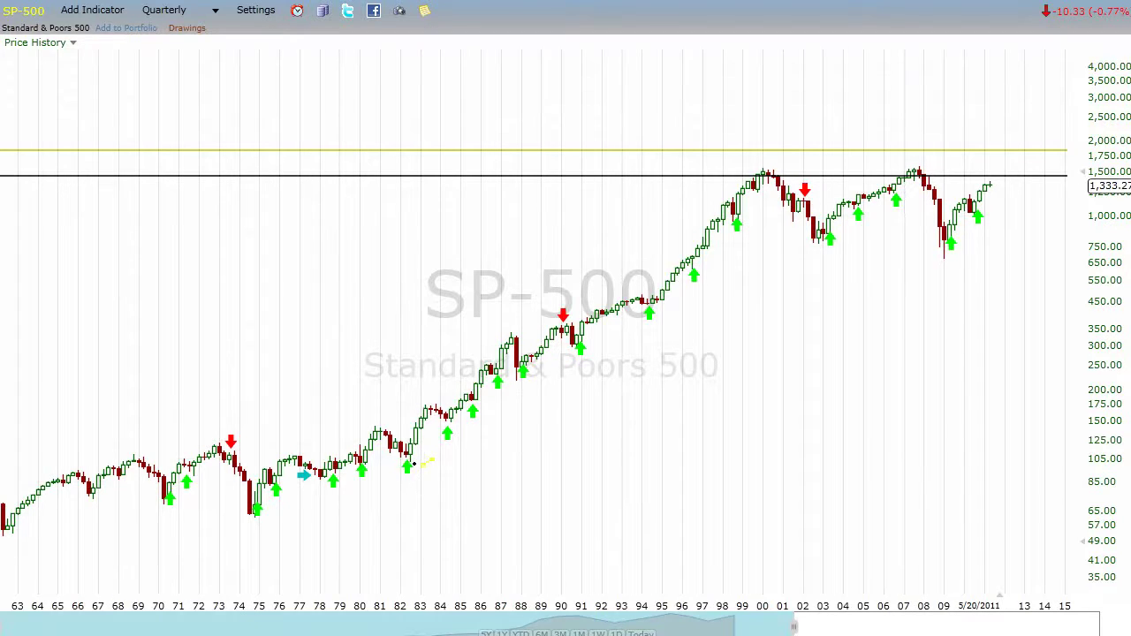
pyautogui.moveTo(413, 462)
pyautogui.mouseDown()
pyautogui.moveTo(954, 228)
pyautogui.moveTo(960, 111)
pyautogui.mouseUp()
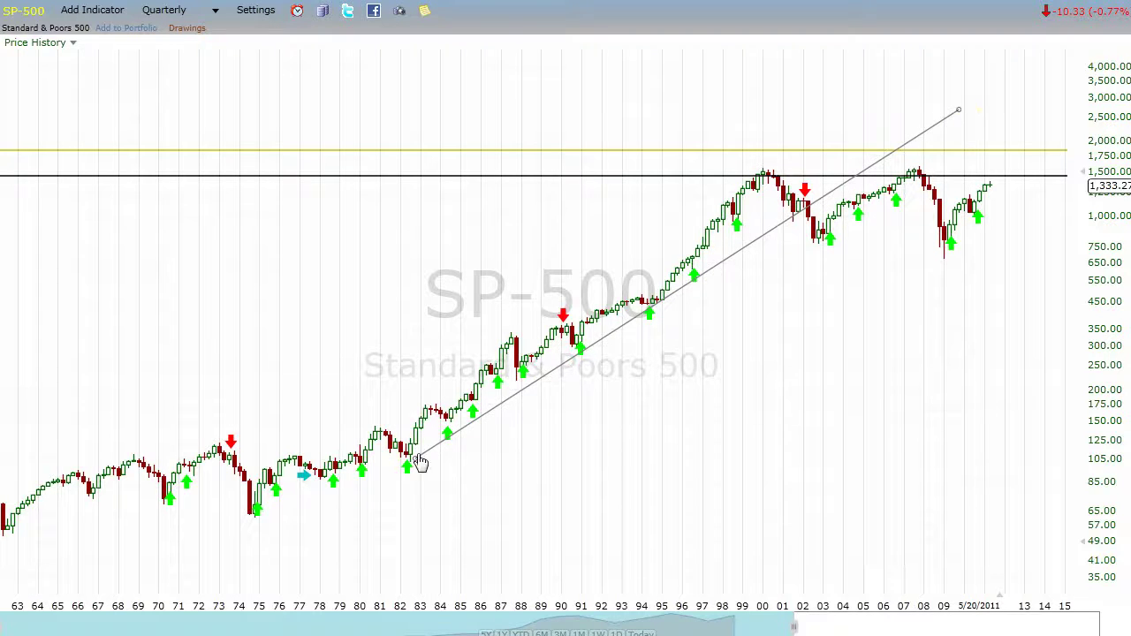
pyautogui.moveTo(419, 465); pyautogui.dragTo(418, 458)
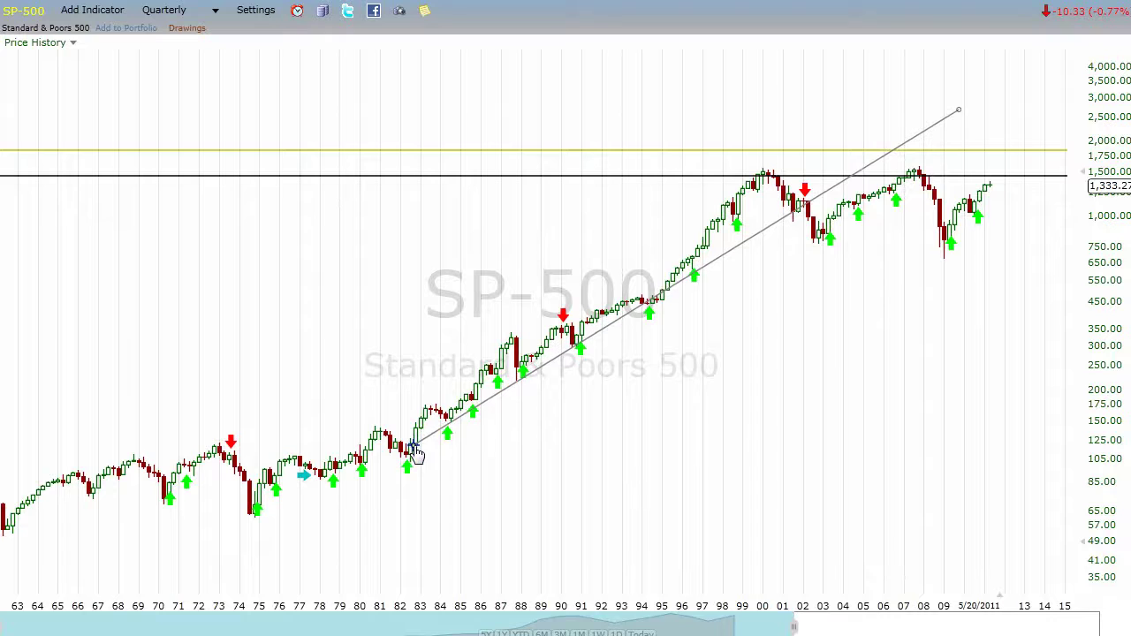
pyautogui.moveTo(963, 111); pyautogui.dragTo(969, 120)
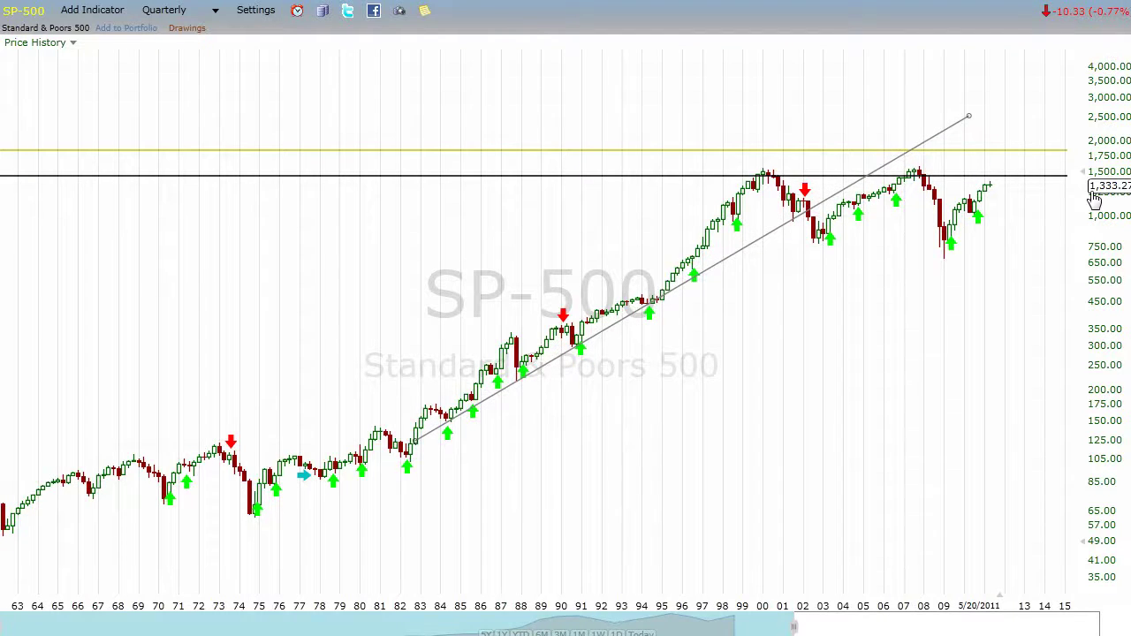
pyautogui.moveTo(967, 119); pyautogui.dragTo(972, 124)
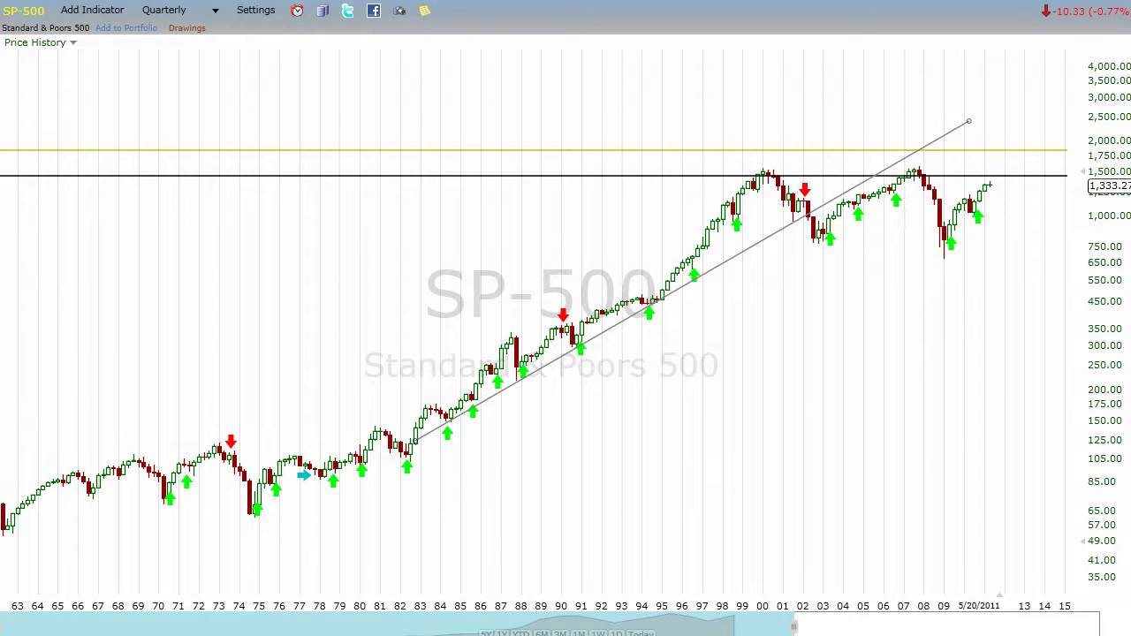
# - View the long-term trend line on an arithmetic price scale, delete it and restore the log scale
pyautogui.click(267, 11)
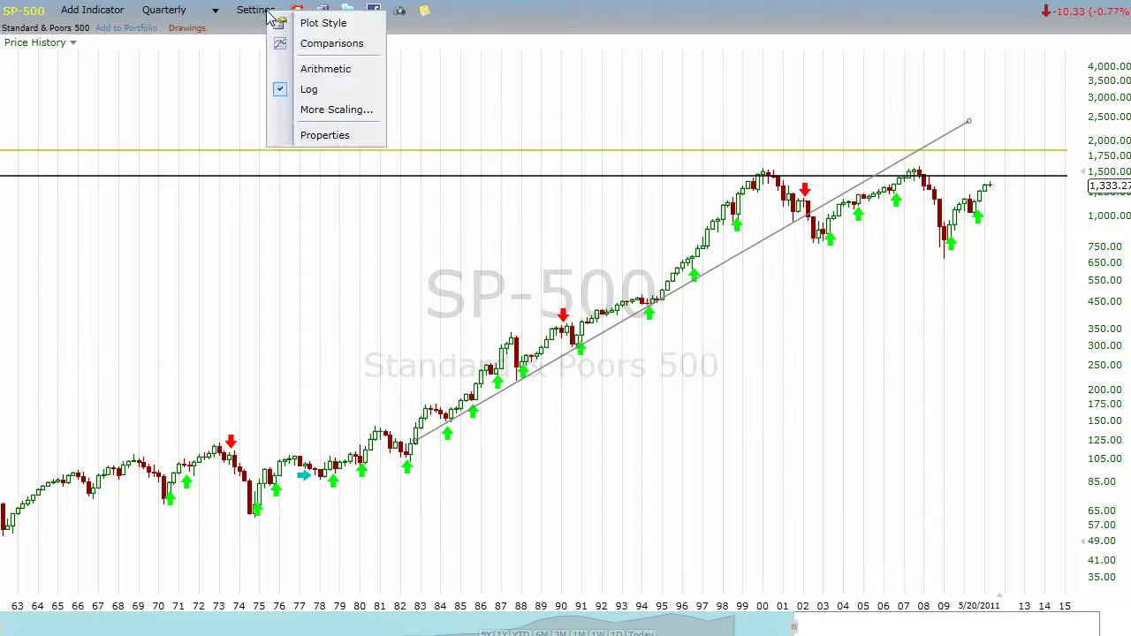
pyautogui.click(329, 71)
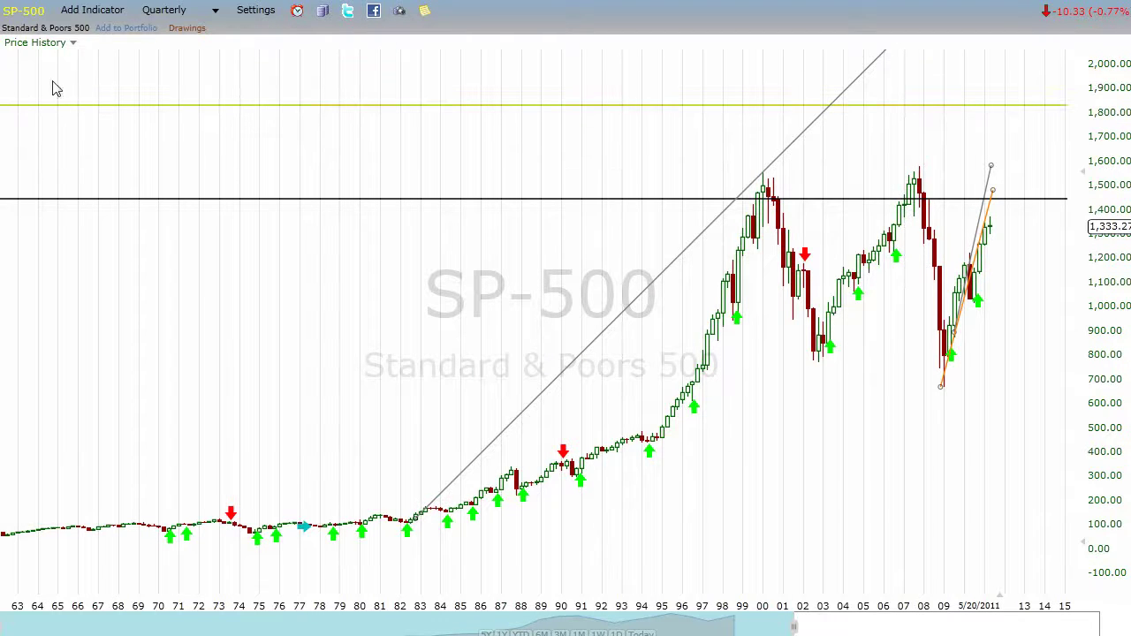
pyautogui.click(814, 128)
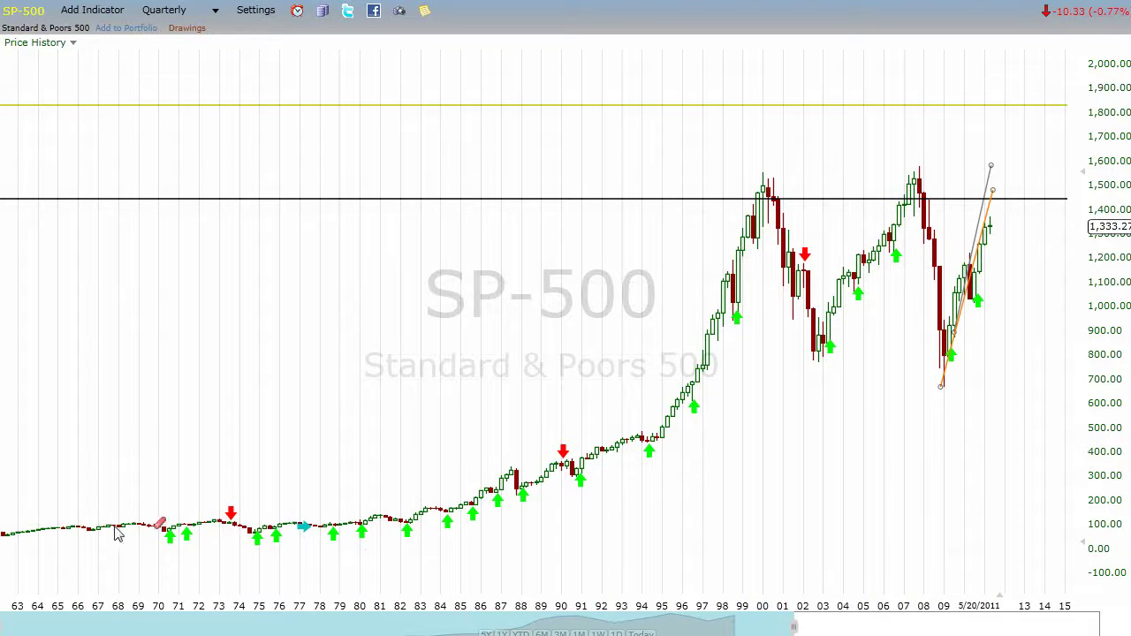
pyautogui.click(255, 9)
pyautogui.click(323, 84)
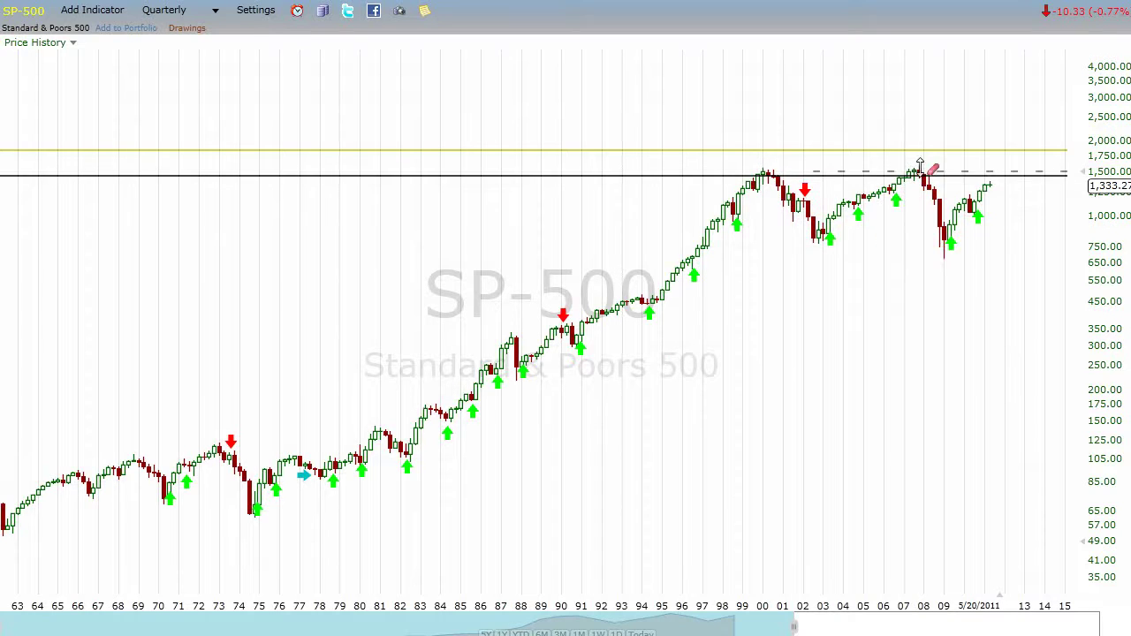
# - Switch the chart to the Hourly interval, showing mid-April through late May 2011
pyautogui.click(216, 11)
pyautogui.click(268, 14)
pyautogui.click(269, 17)
pyautogui.click(329, 73)
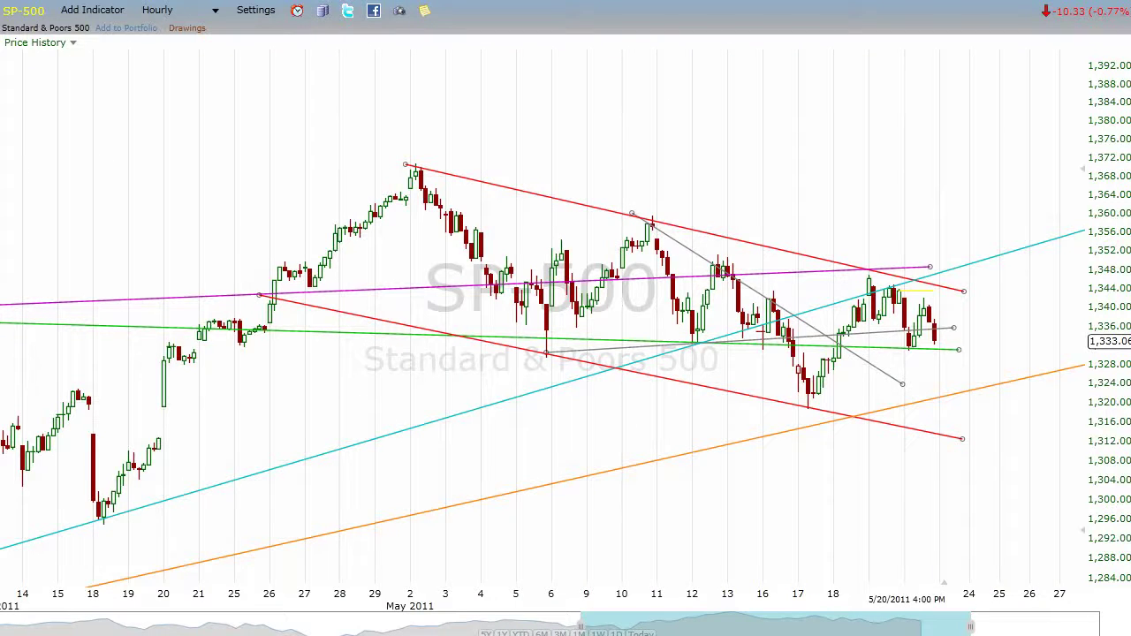
# - Shift the grey declining trend line onto the May highs and extend its lower end to about 1,317 near May 24
pyautogui.moveTo(766, 303); pyautogui.dragTo(777, 298)
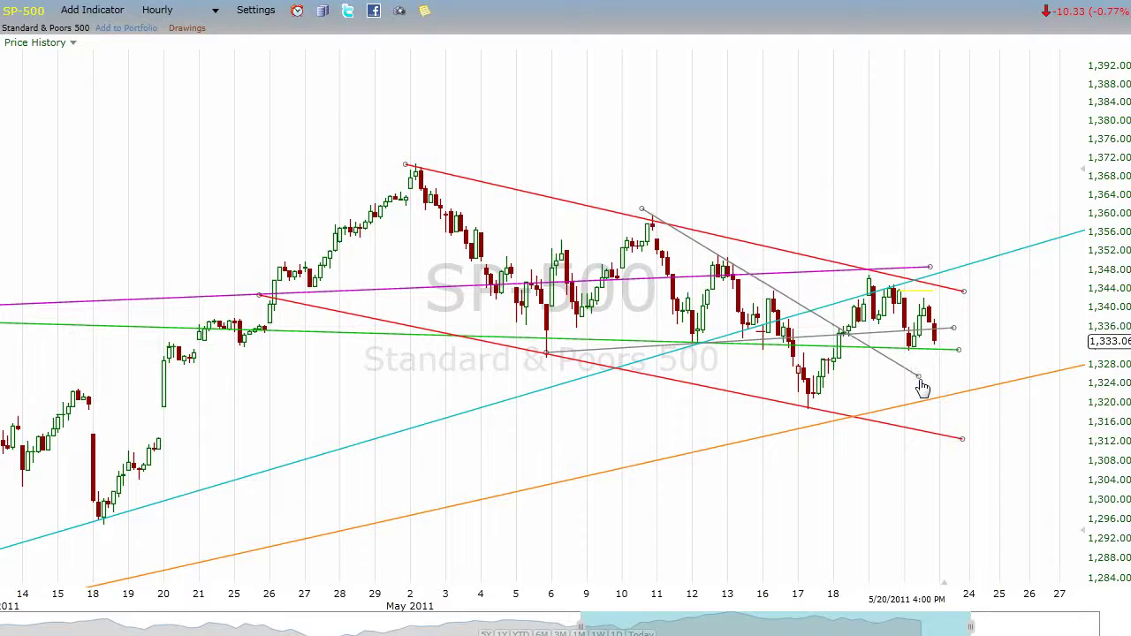
pyautogui.moveTo(920, 382); pyautogui.dragTo(939, 387)
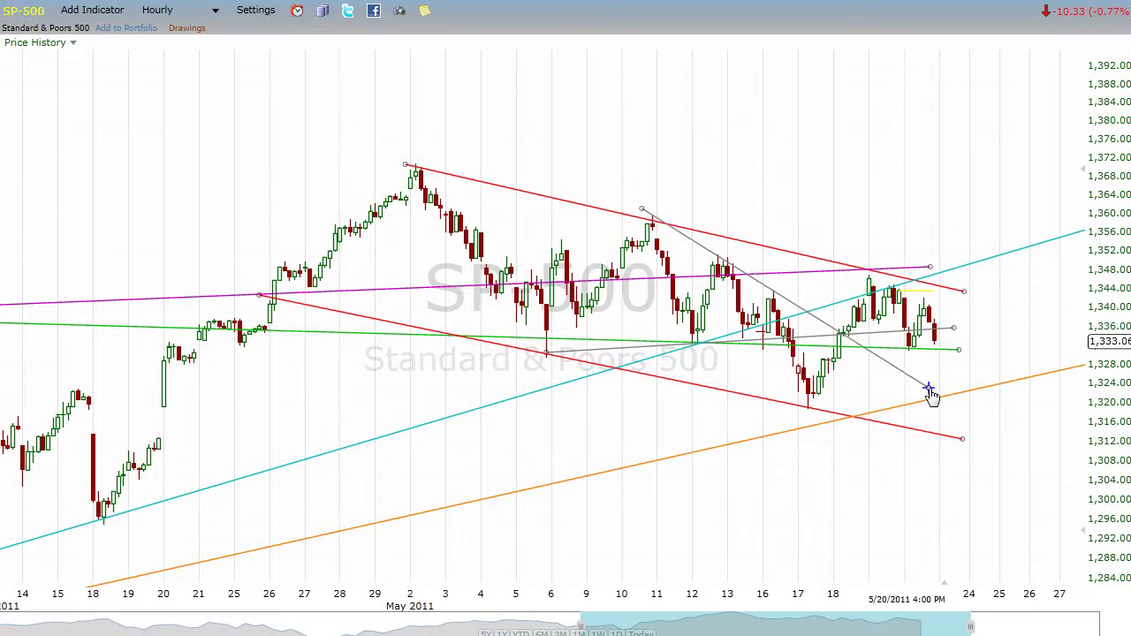
pyautogui.moveTo(931, 395); pyautogui.dragTo(914, 392)
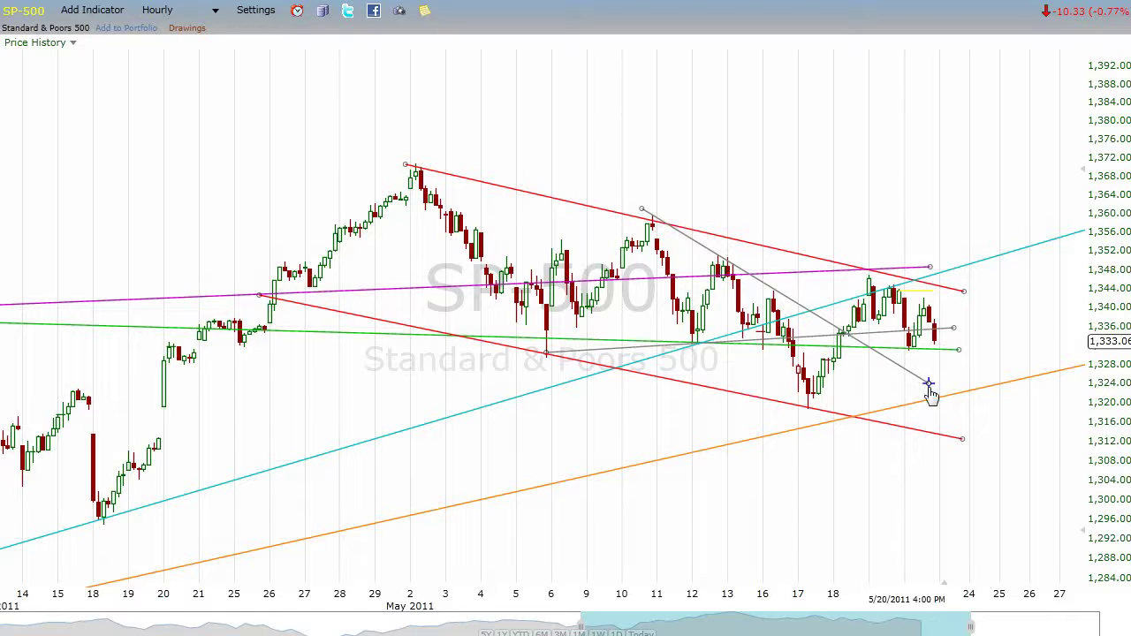
pyautogui.moveTo(929, 384); pyautogui.dragTo(988, 417)
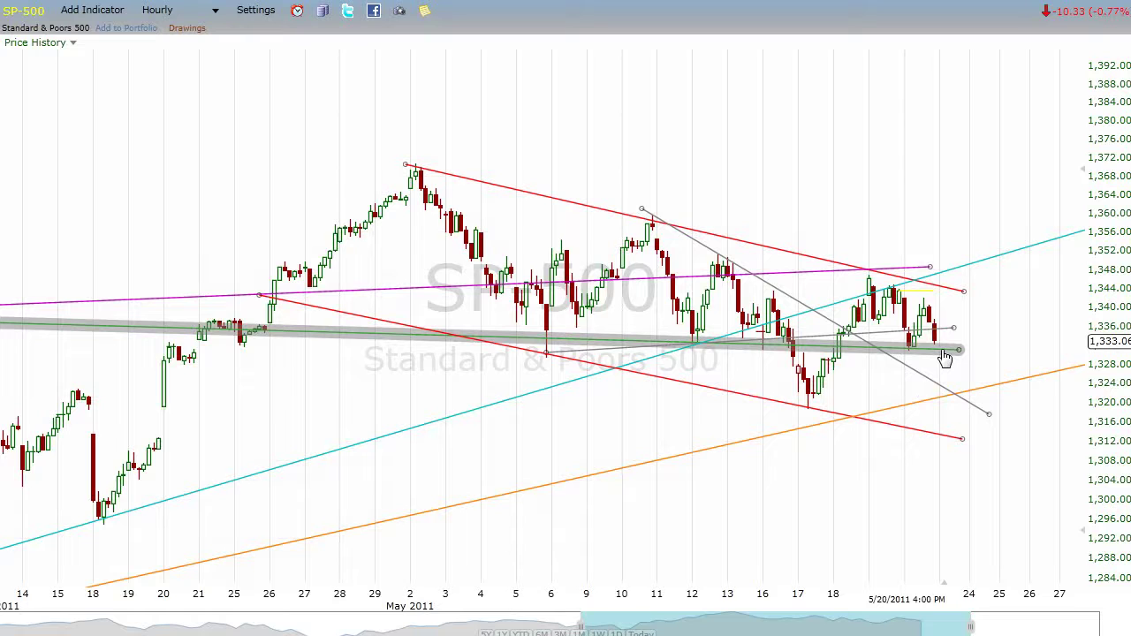
# - On the 15 Minute chart, extend the purple declining trend line to about 1,343.5 and lower the long grey declining line's end to about 1,315
pyautogui.click(196, 12)
pyautogui.click(199, 122)
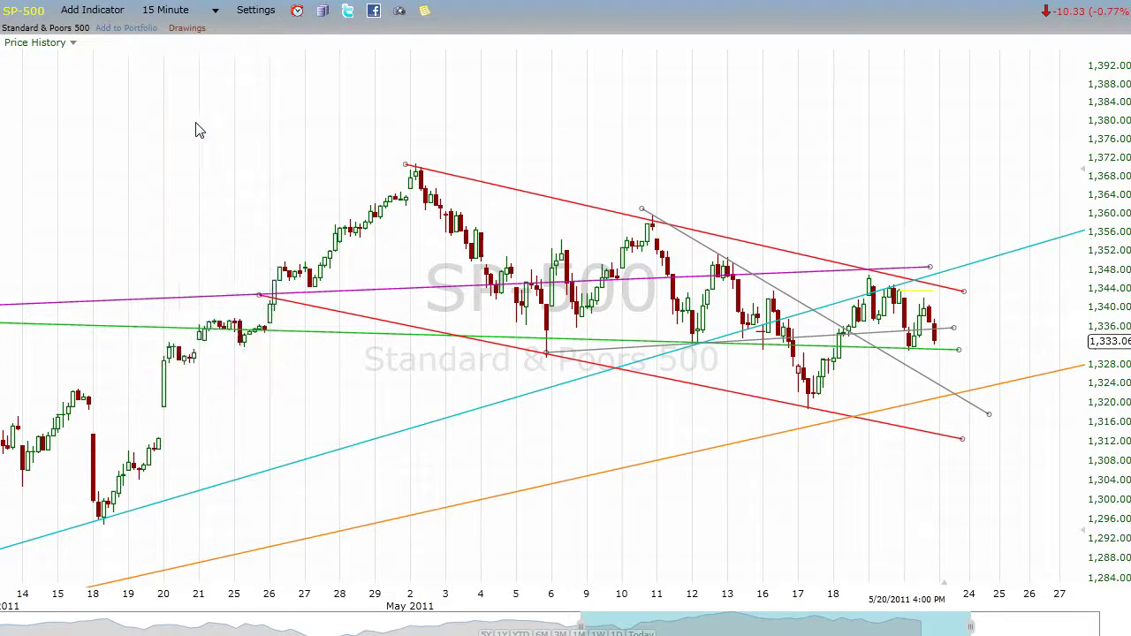
pyautogui.moveTo(976, 632); pyautogui.dragTo(890, 633)
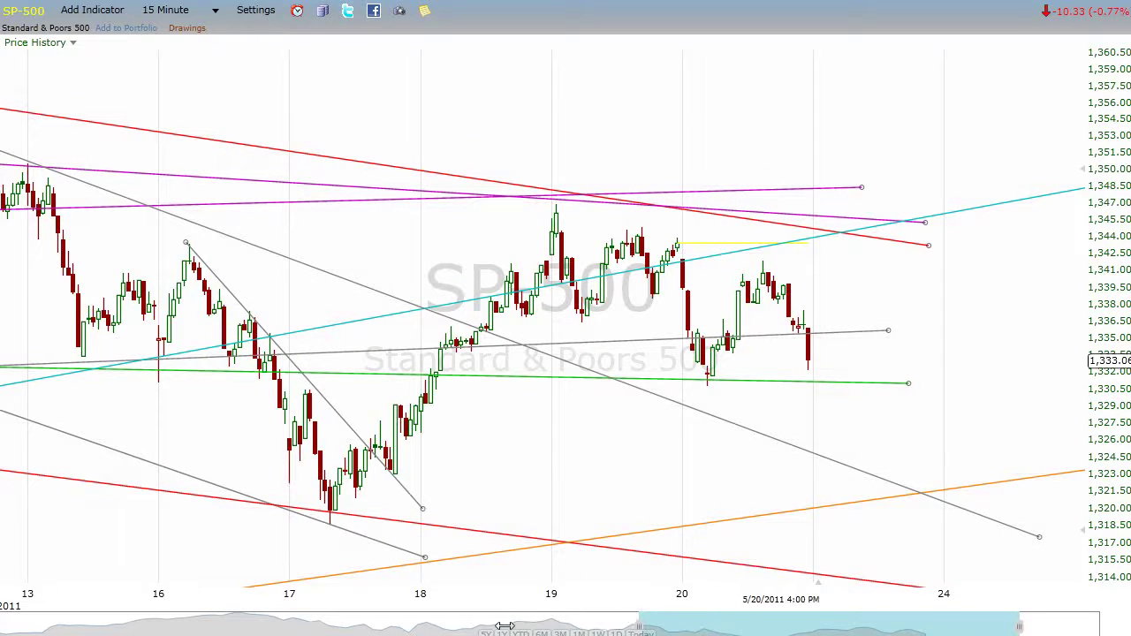
pyautogui.moveTo(504, 626); pyautogui.dragTo(431, 626)
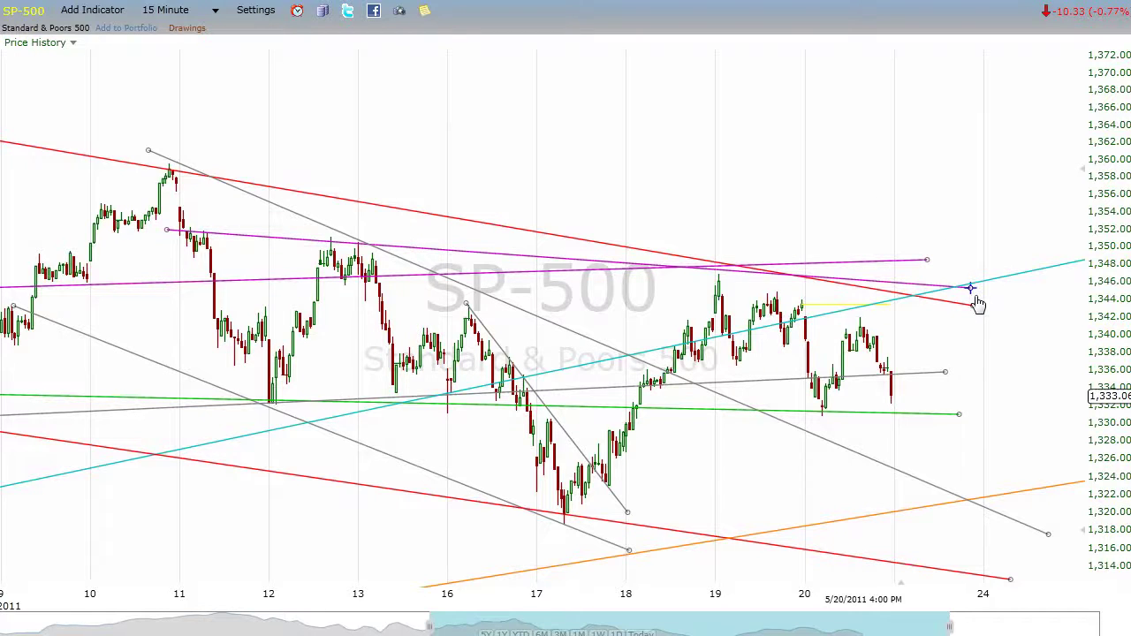
pyautogui.moveTo(978, 301); pyautogui.dragTo(1079, 305)
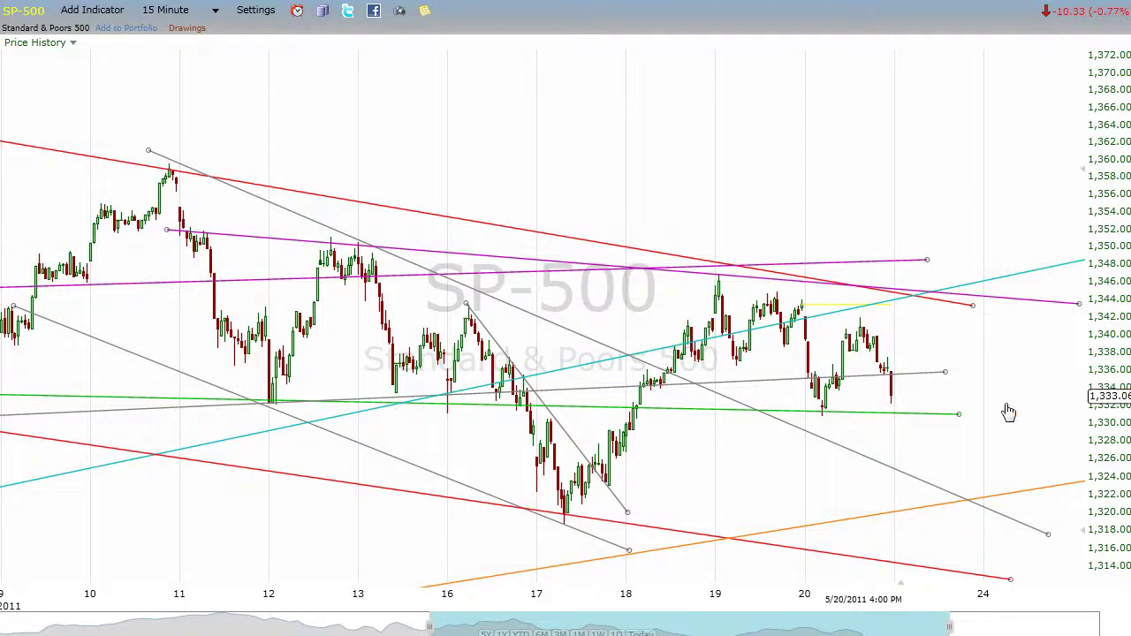
pyautogui.moveTo(1047, 536); pyautogui.dragTo(1044, 559)
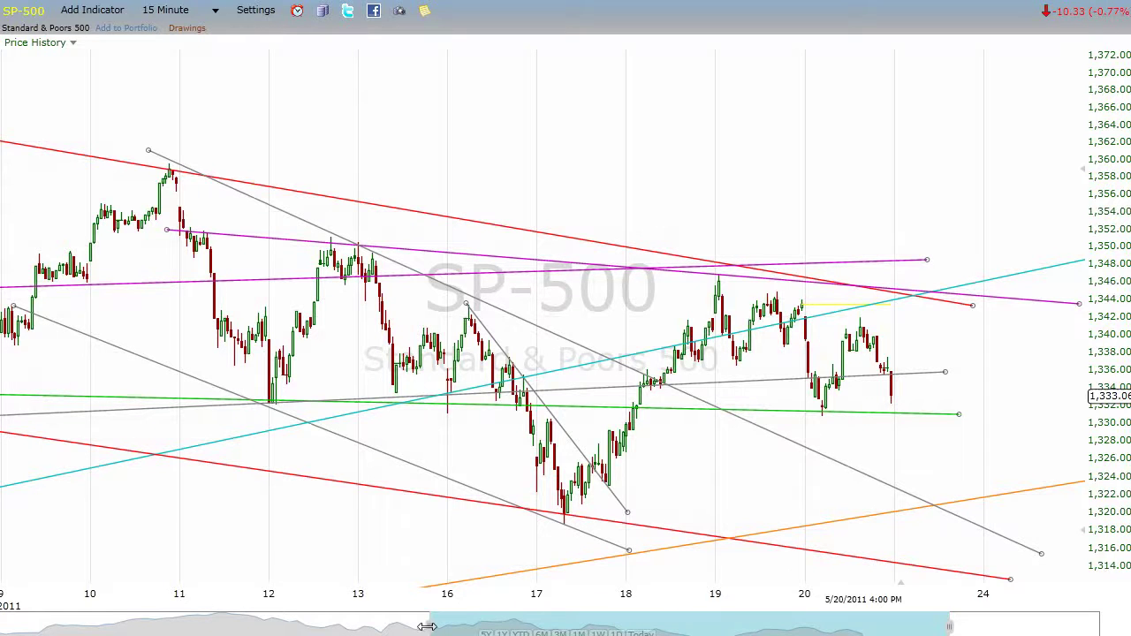
# - On the Hourly chart from mid-March through May 2011, shift the orange rising trend line slightly upward
pyautogui.moveTo(417, 632); pyautogui.dragTo(30, 631)
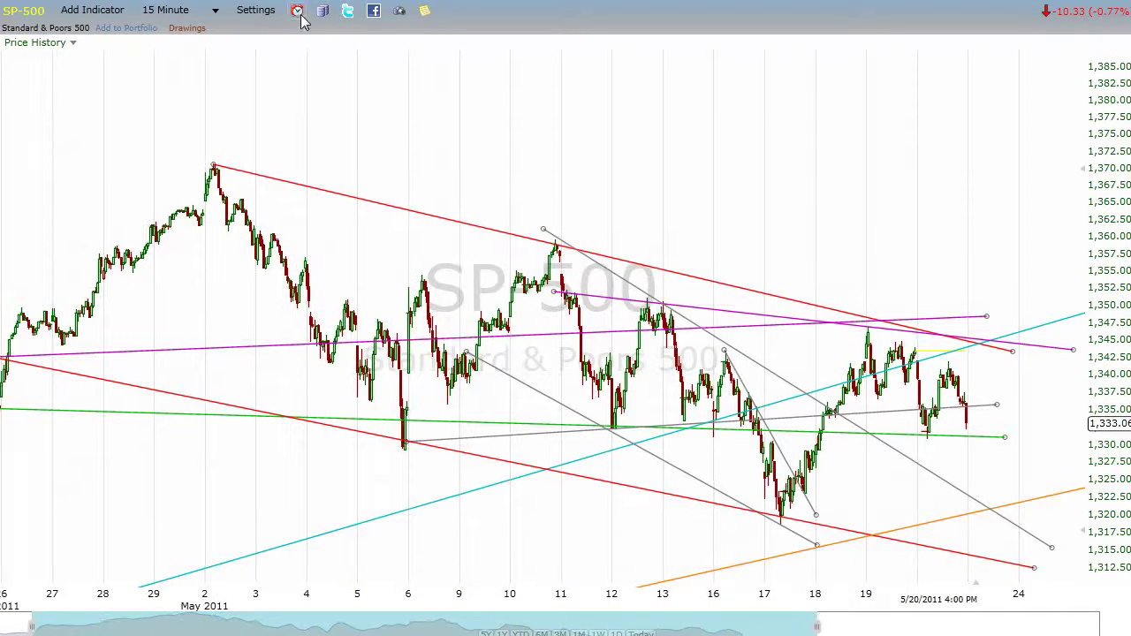
pyautogui.click(205, 11)
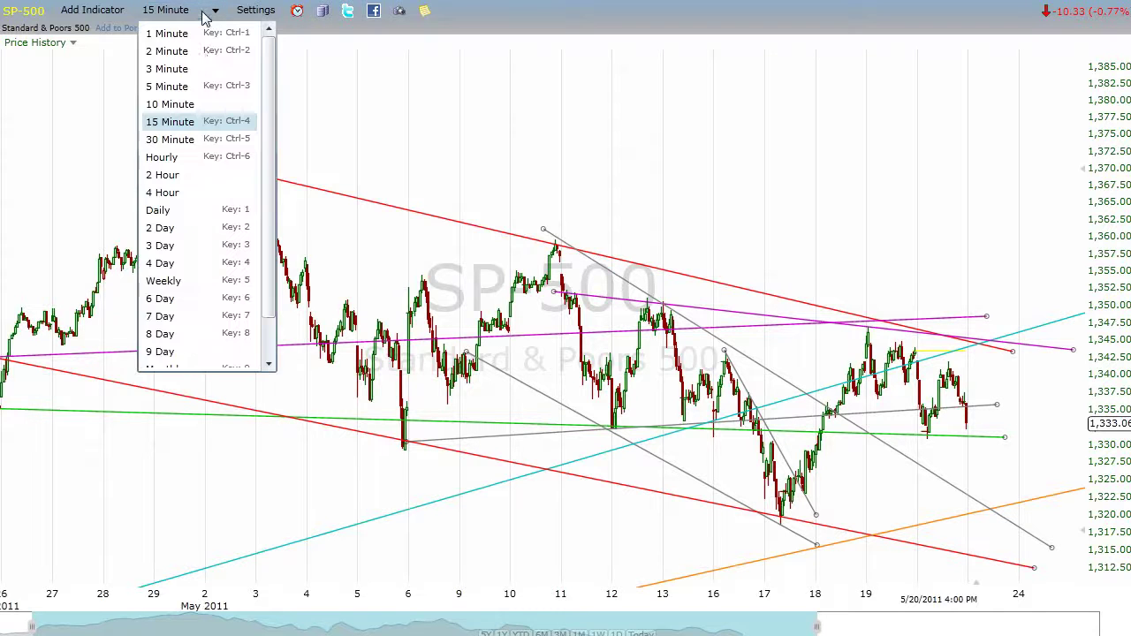
pyautogui.click(205, 160)
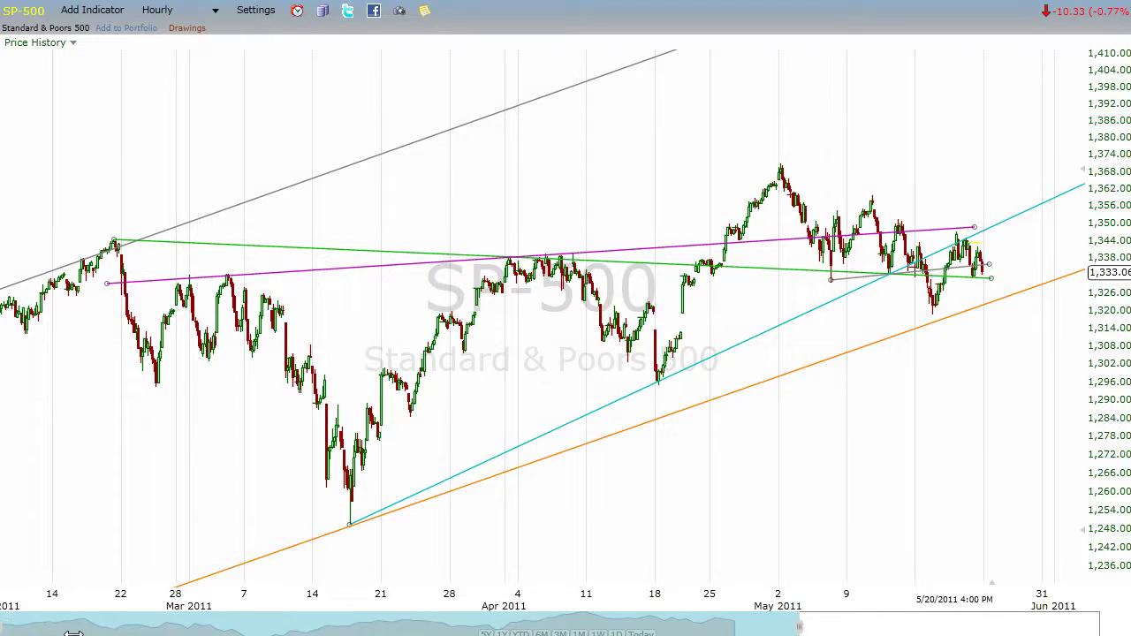
pyautogui.moveTo(75, 633); pyautogui.dragTo(274, 633)
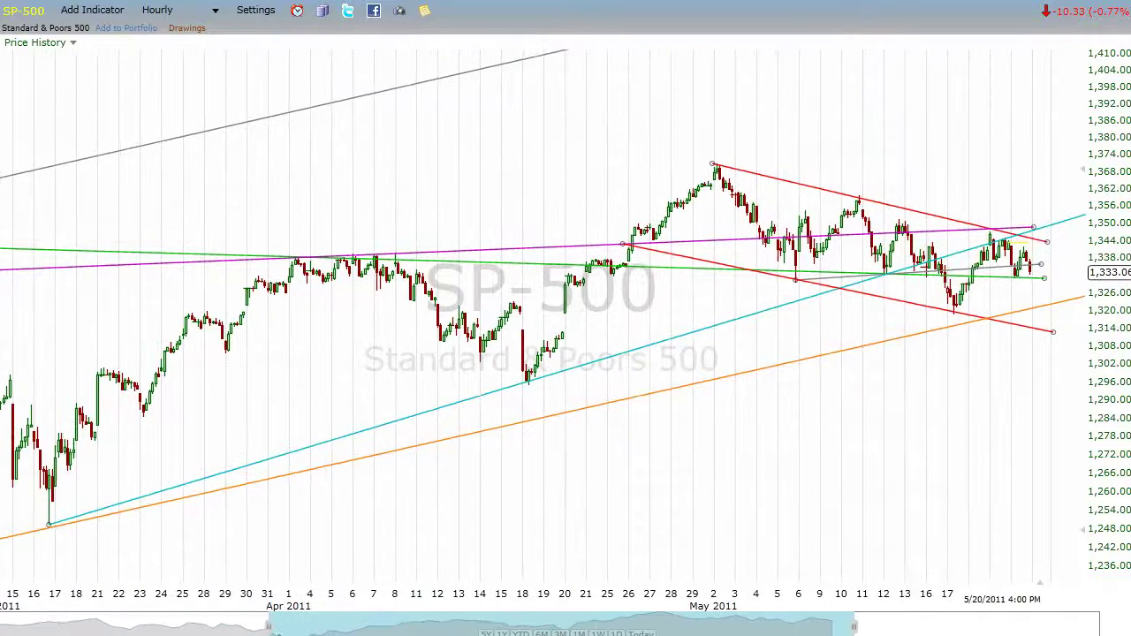
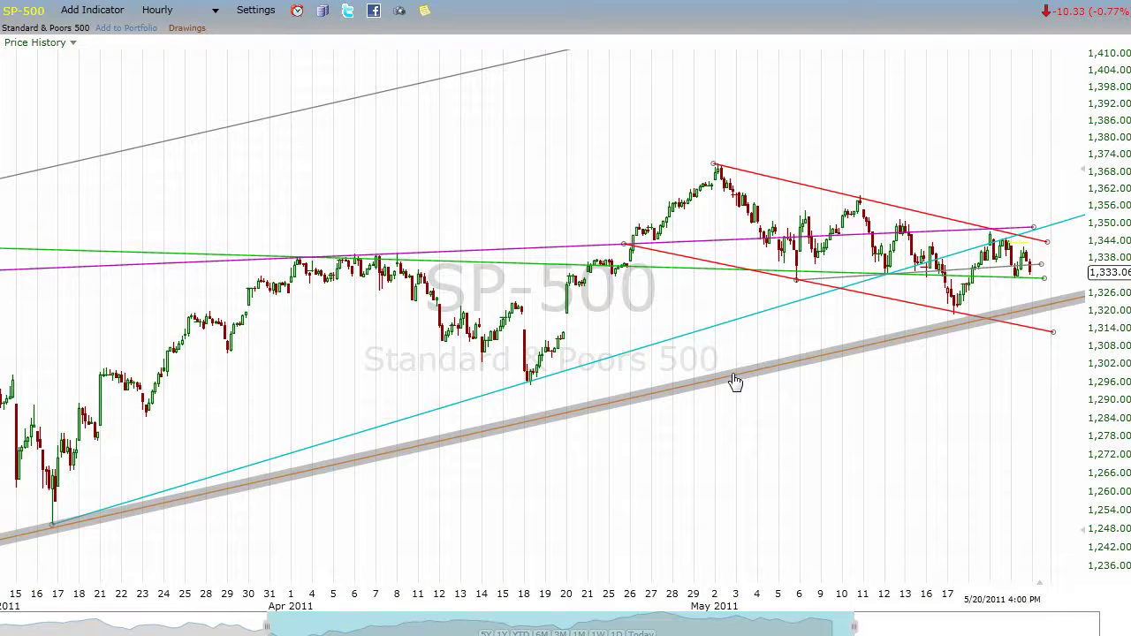
pyautogui.moveTo(734, 382); pyautogui.dragTo(737, 374)
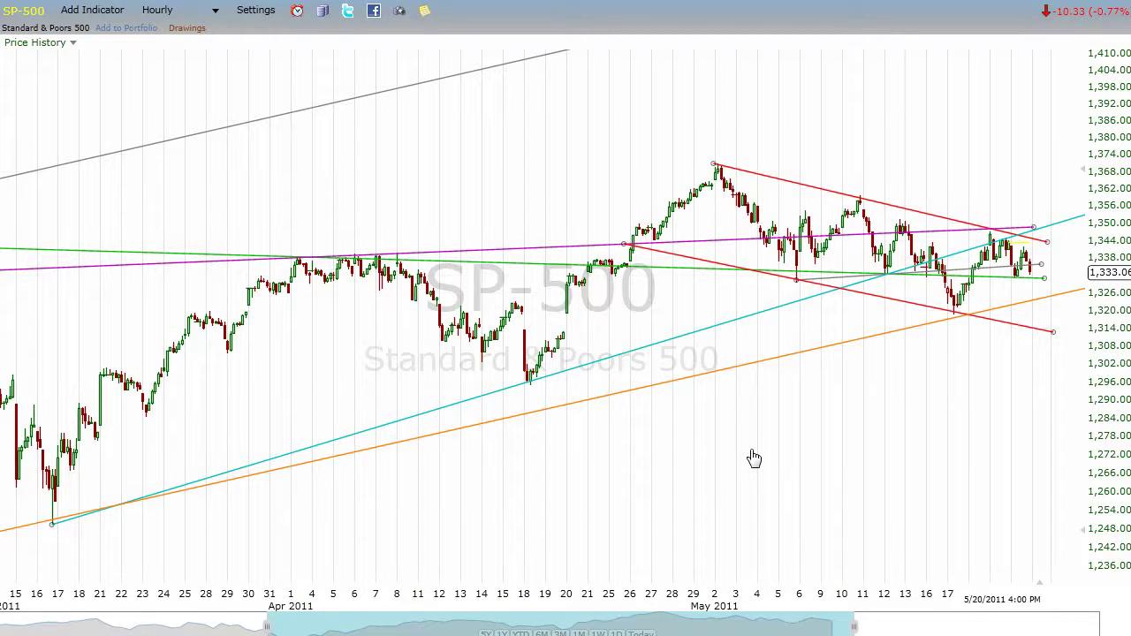
# - Switch the chart to the 4 Hour interval
pyautogui.click(202, 21)
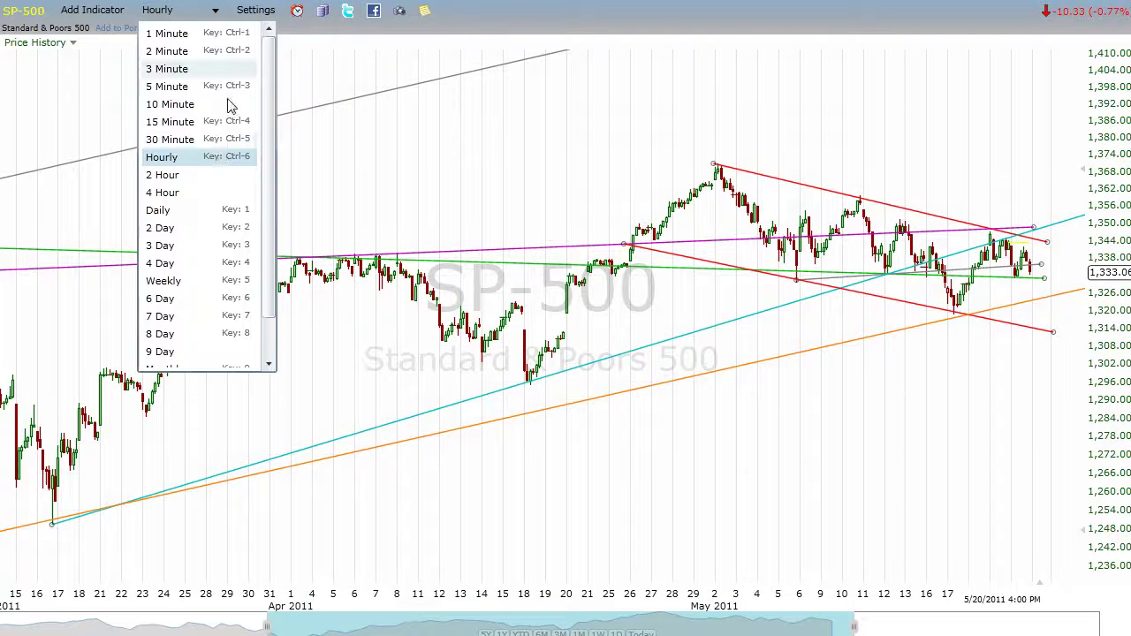
pyautogui.click(210, 195)
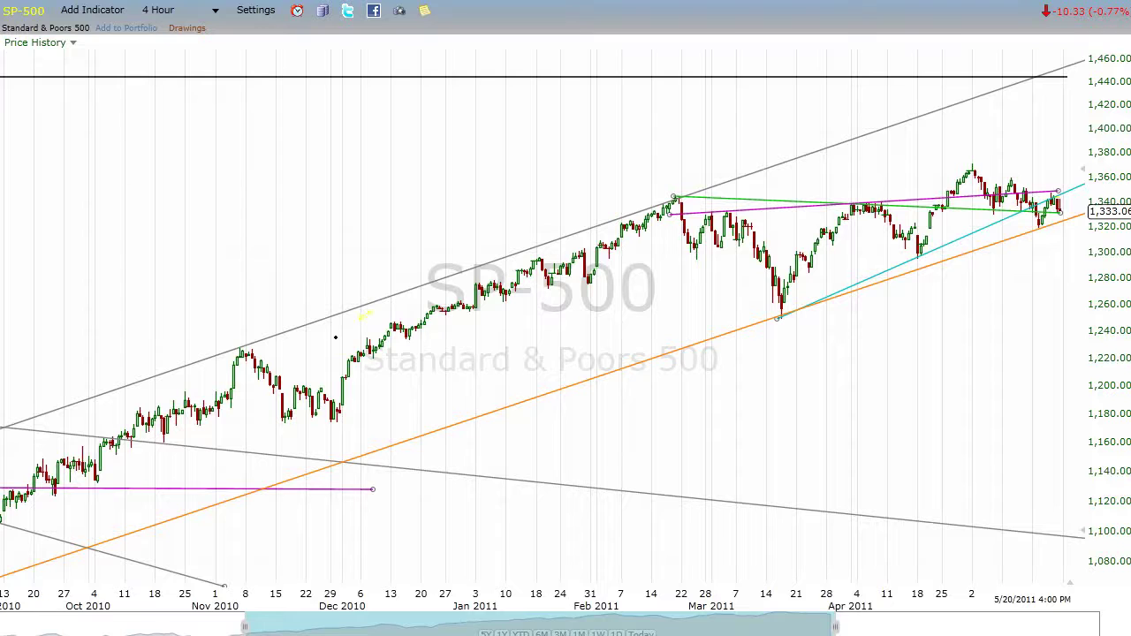
# - Try a rising trend line under the lows from early December 2010, ending at about 1,338 in early March 2011, and delete it
pyautogui.moveTo(358, 369); pyautogui.dragTo(733, 205)
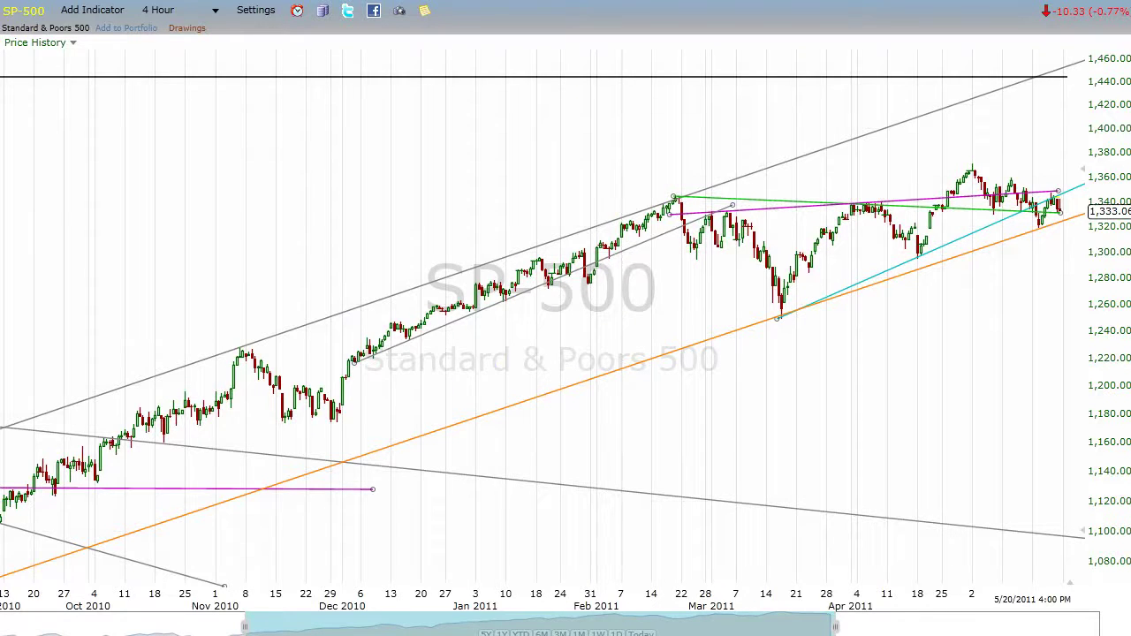
pyautogui.click(552, 285)
pyautogui.press('Delete')
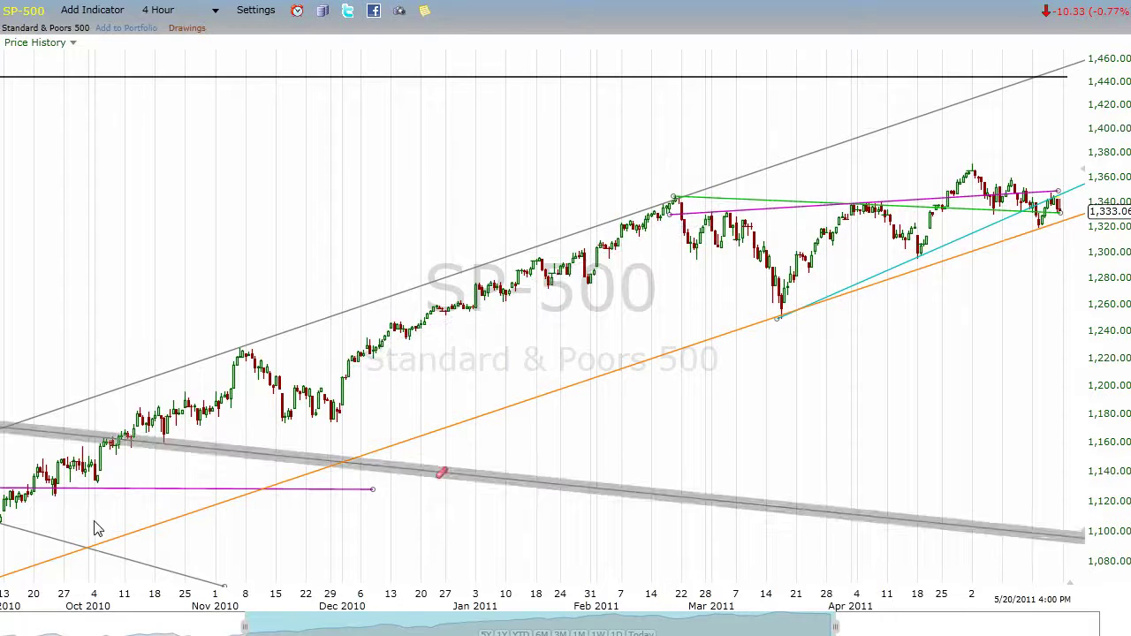
# - Lower the orange rising trend line onto the March 2011 low and check its fit on the 4 Hour chart back to June 2010
pyautogui.moveTo(380, 629); pyautogui.dragTo(274, 633)
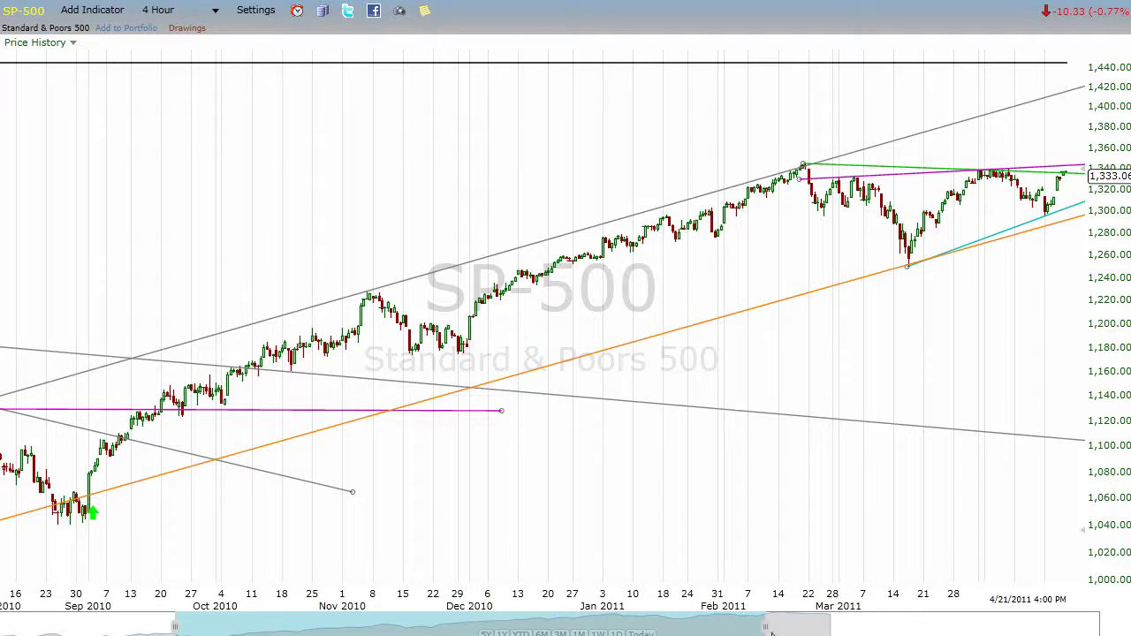
pyautogui.moveTo(815, 634); pyautogui.dragTo(877, 633)
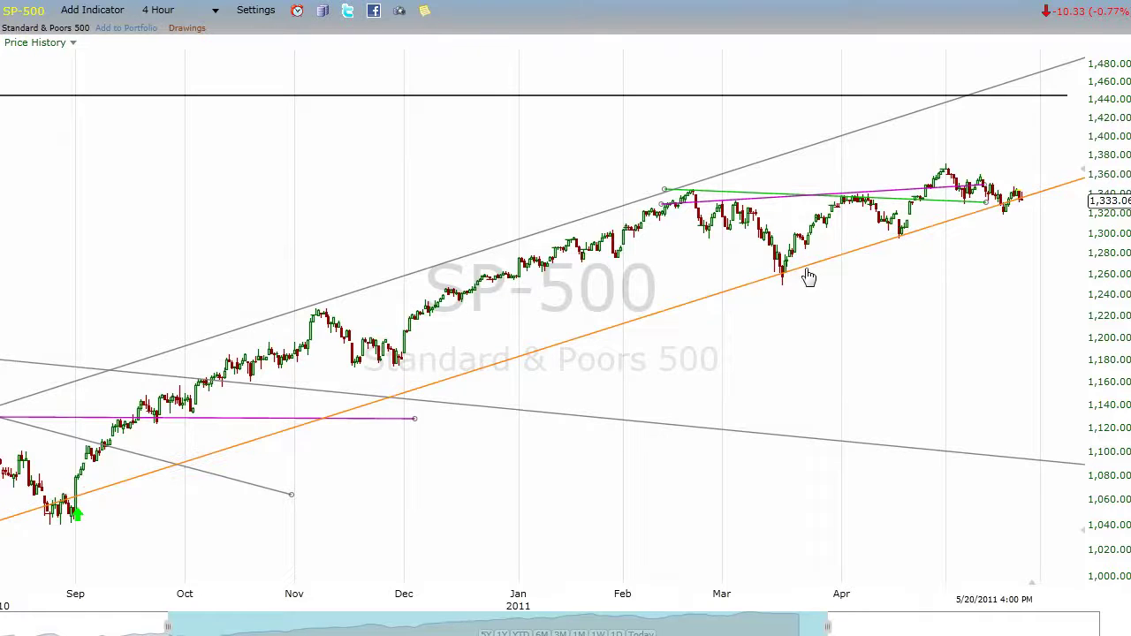
pyautogui.moveTo(838, 271); pyautogui.dragTo(845, 283)
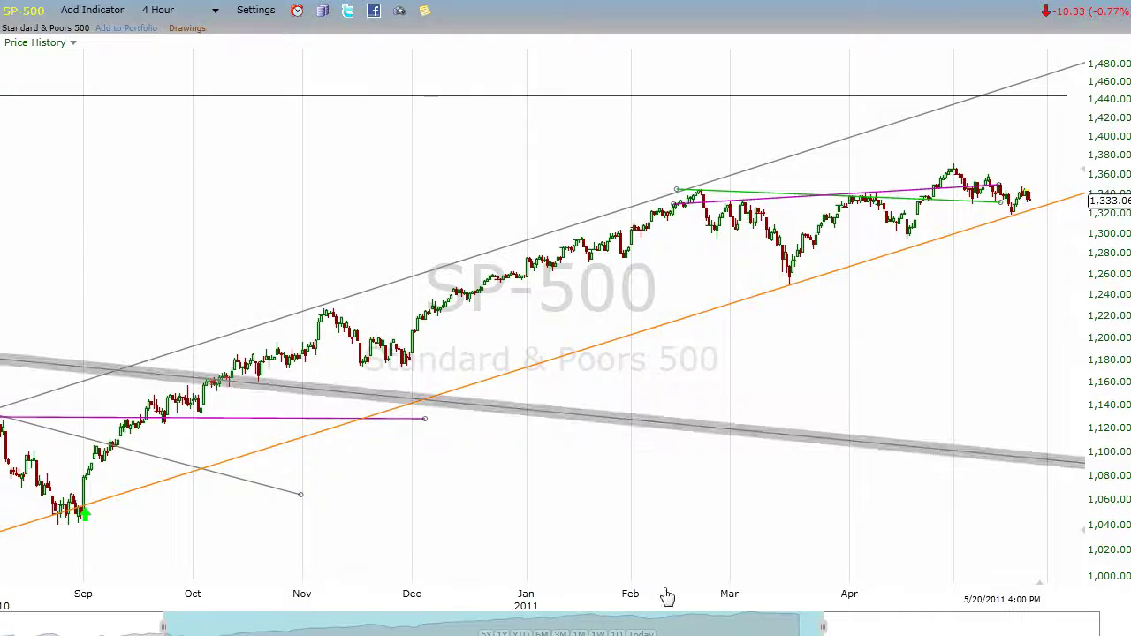
pyautogui.moveTo(160, 626); pyautogui.dragTo(13, 625)
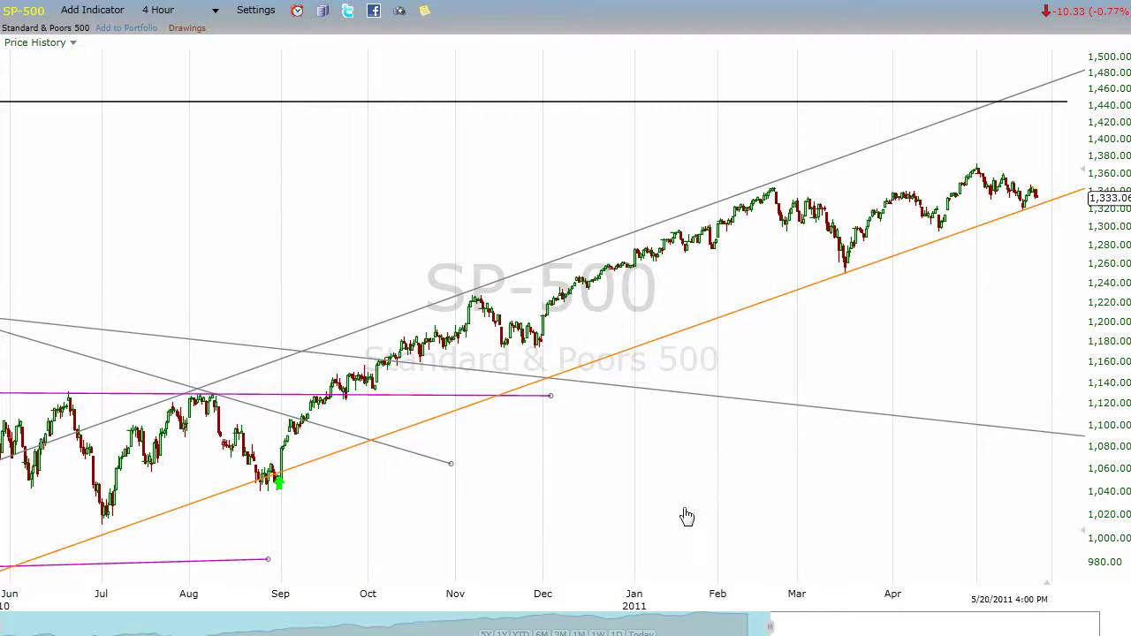
# - View the chart at the 2 Day interval, switch it to 3 Day and select the orange trend line rising from the March 2009 low
pyautogui.click(215, 11)
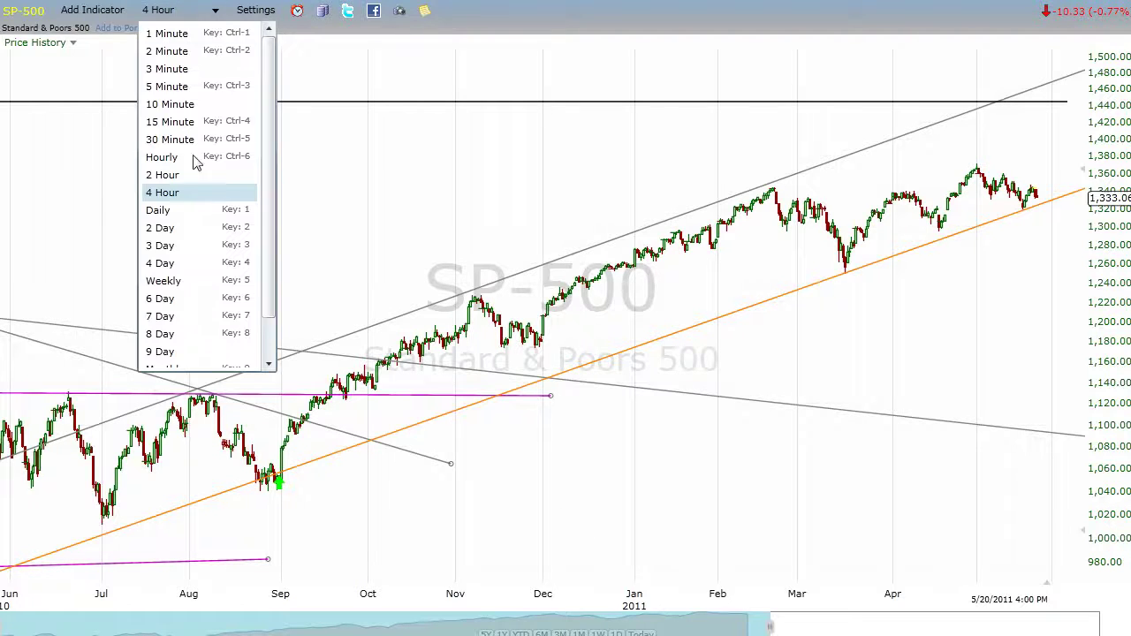
pyautogui.click(189, 232)
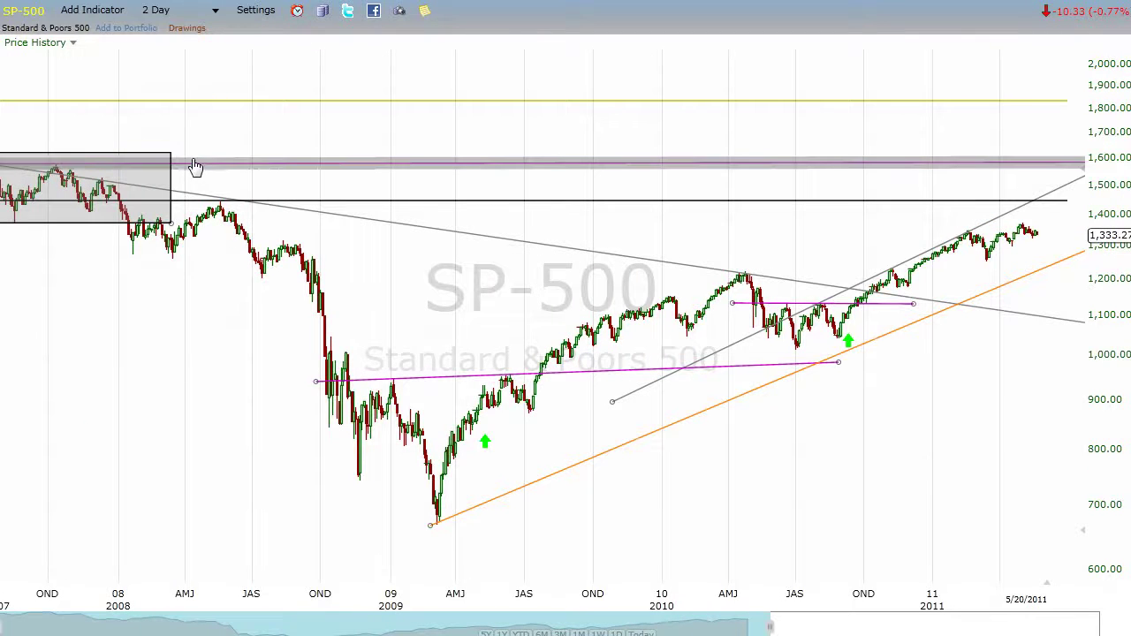
pyautogui.click(190, 11)
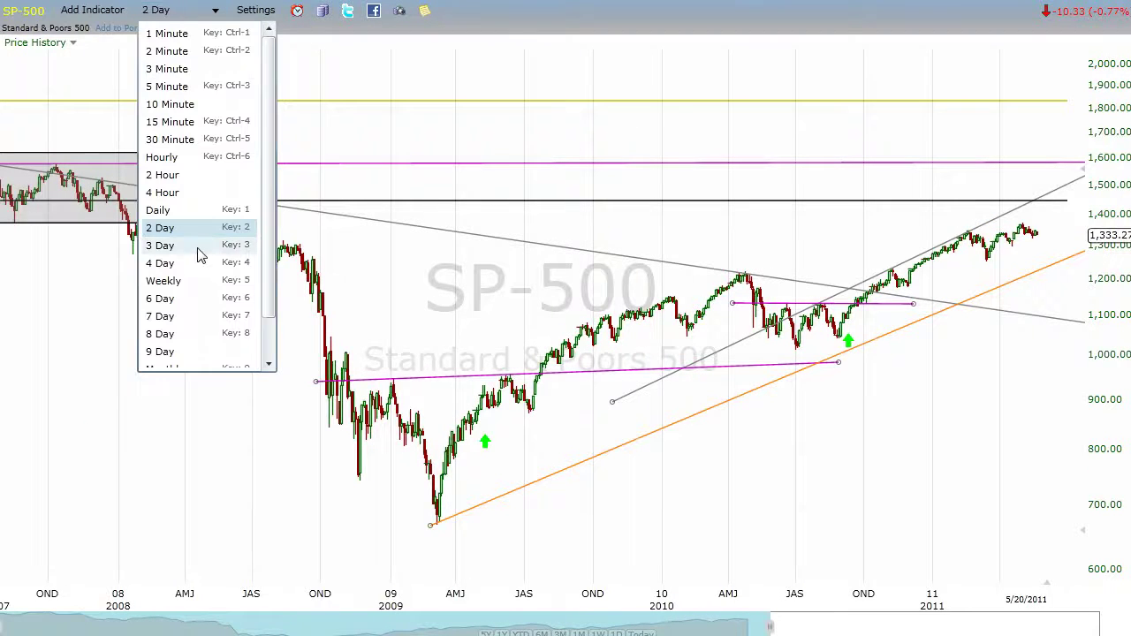
pyautogui.click(202, 256)
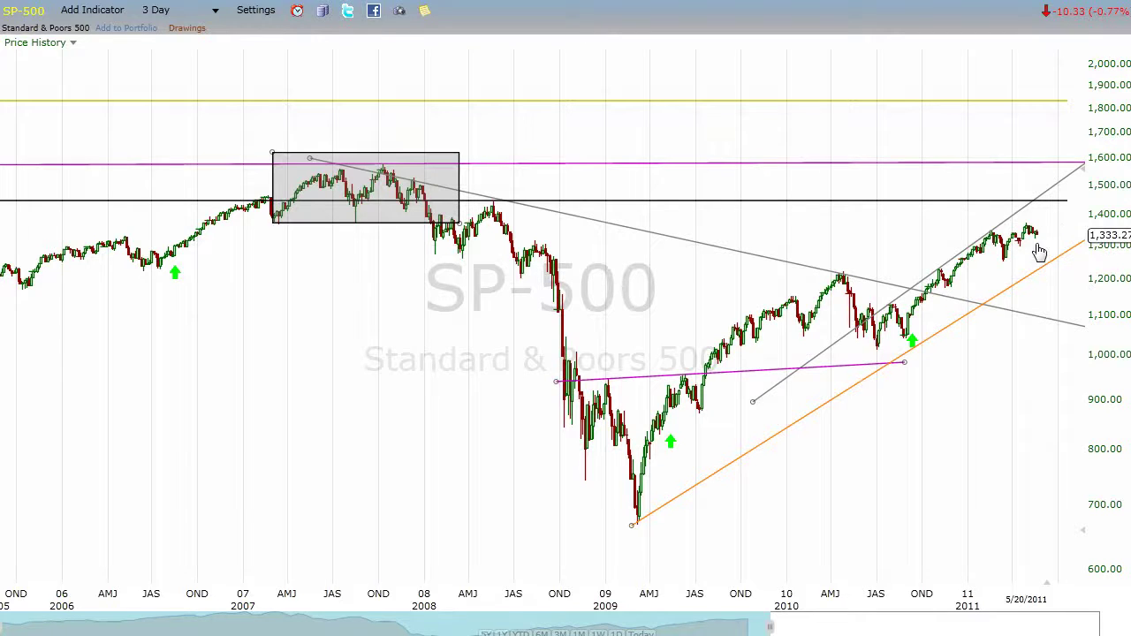
pyautogui.click(1066, 255)
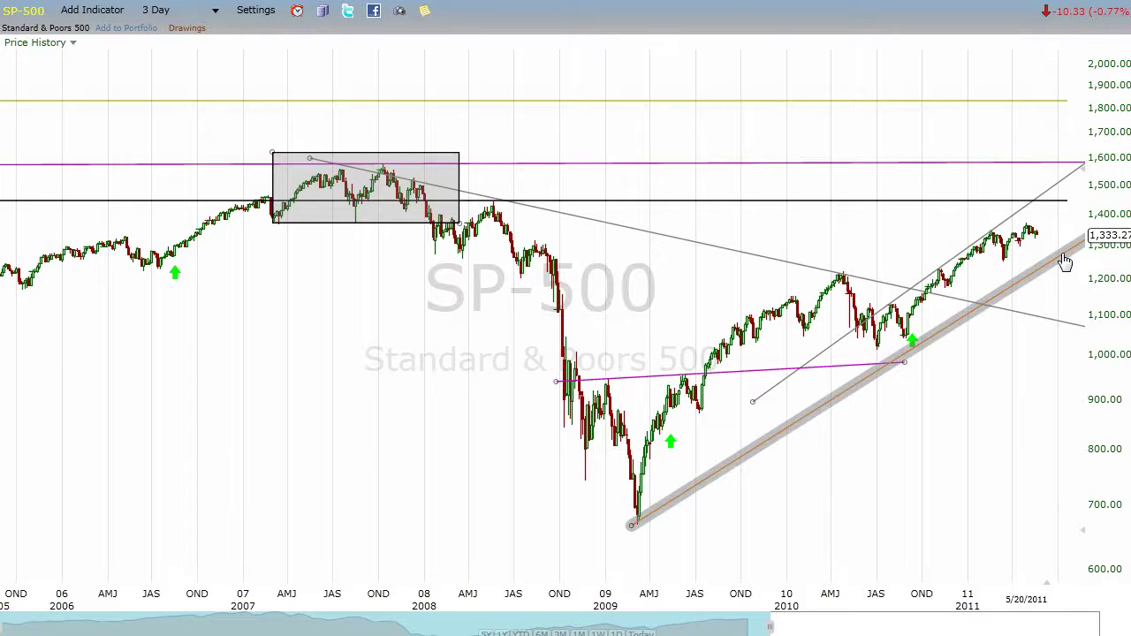